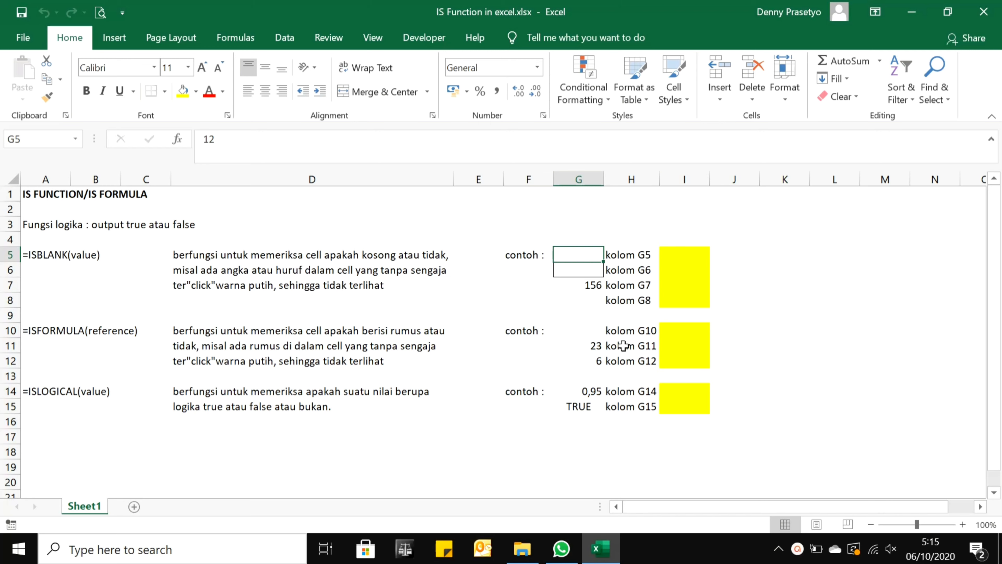
# Review the ISBLANK, ISFORMULA and ISLOGICAL syntax entries in cells A5, A10 and A14
pyautogui.click(55, 251)
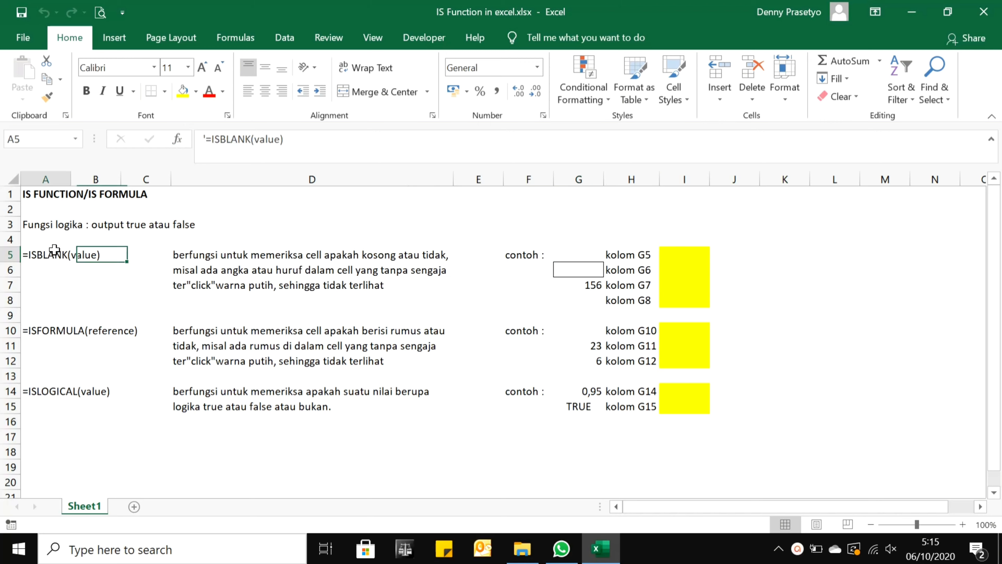
pyautogui.click(51, 331)
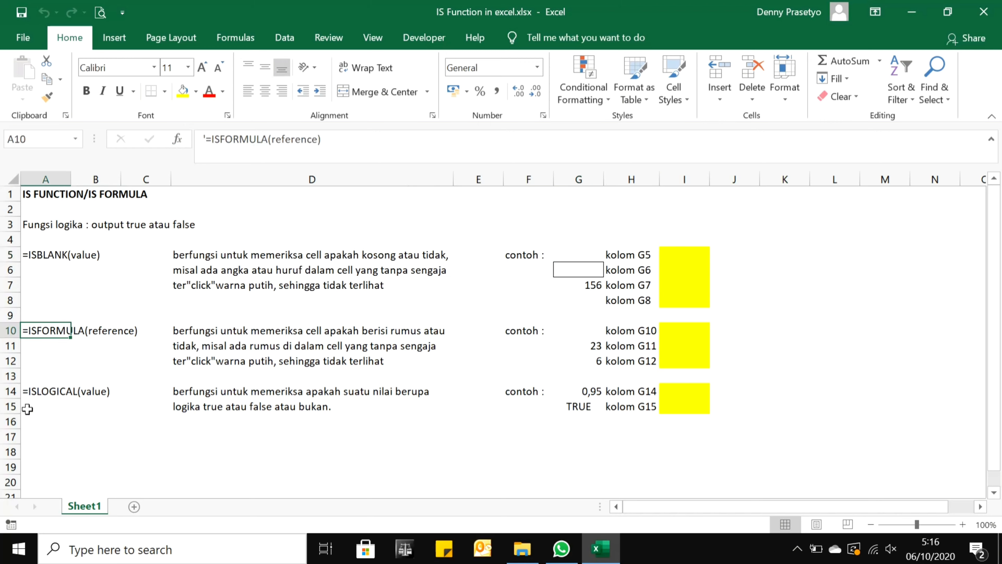
pyautogui.click(36, 394)
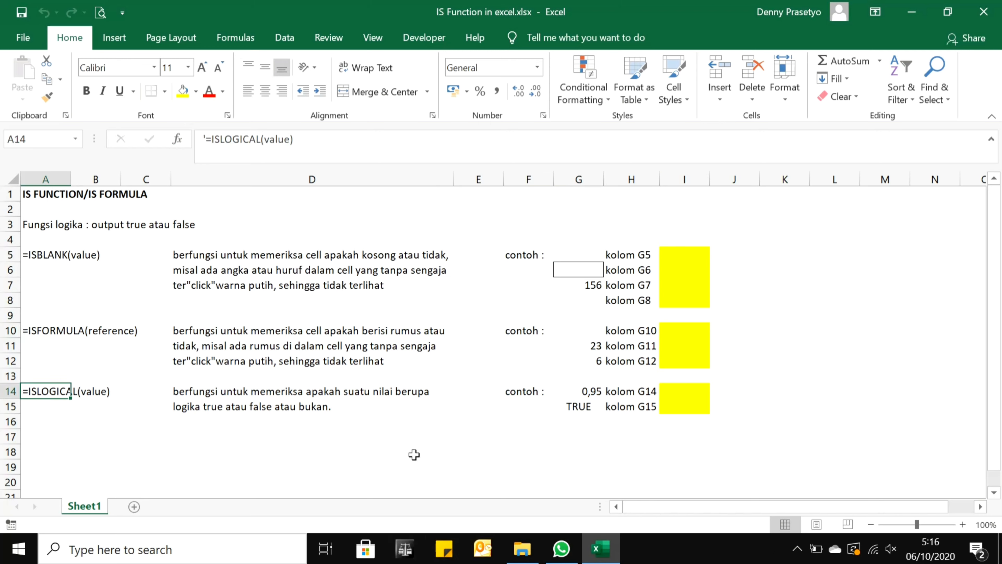
pyautogui.click(38, 250)
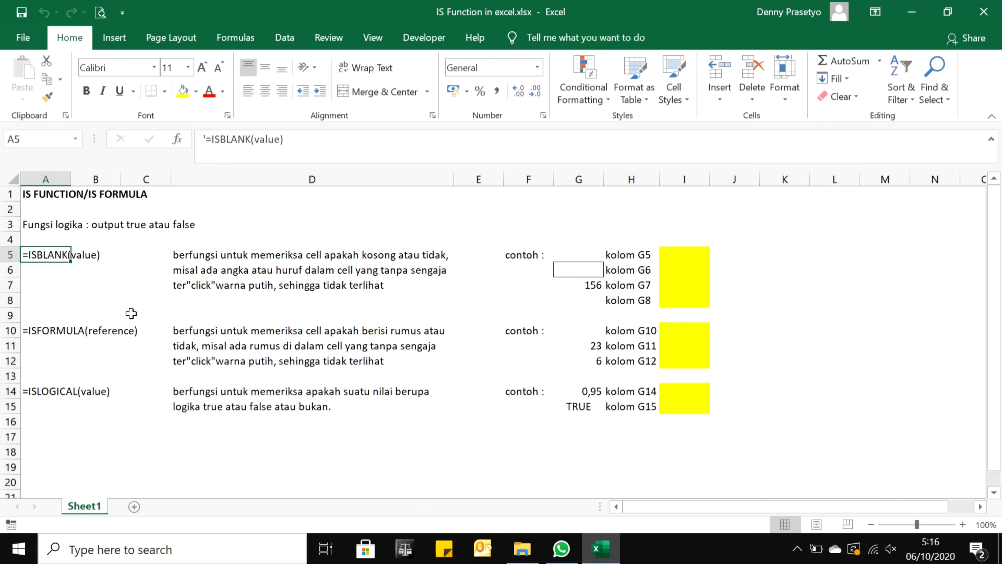
pyautogui.click(33, 331)
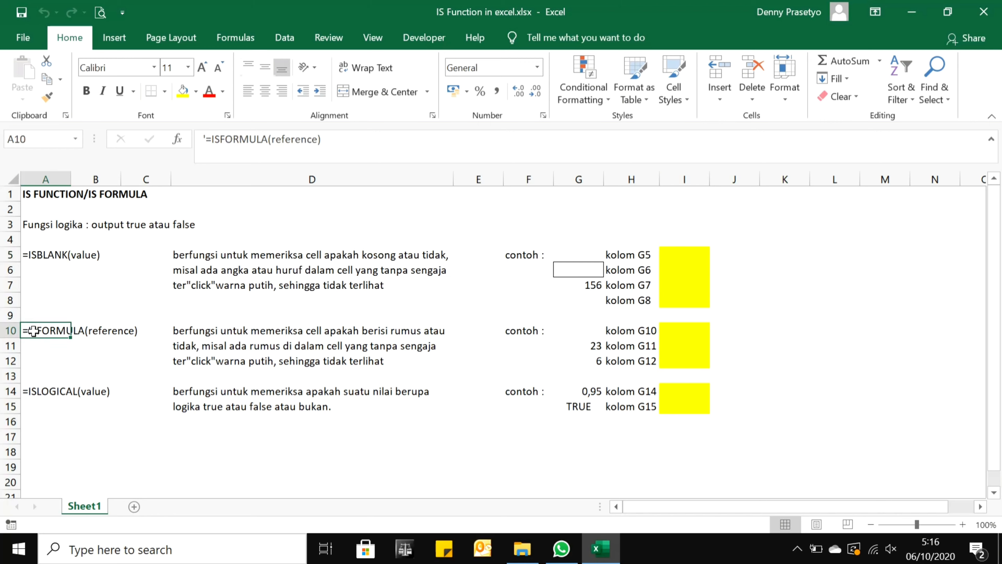
pyautogui.click(36, 378)
pyautogui.click(36, 391)
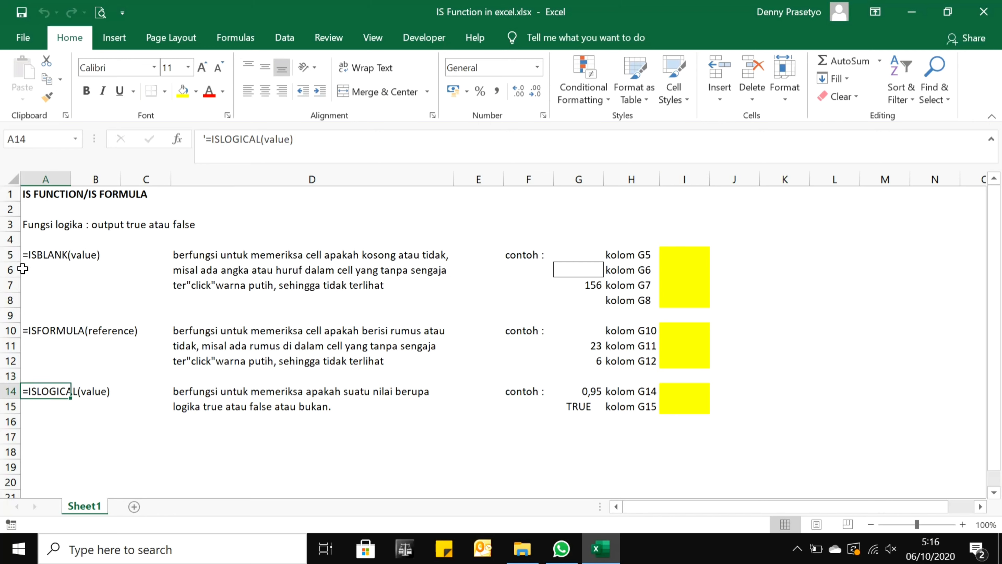
# Fill the ISBLANK syntax and description range A5:E7 with a light gold theme colour
pyautogui.moveTo(28, 258); pyautogui.dragTo(470, 290)
pyautogui.click(196, 91)
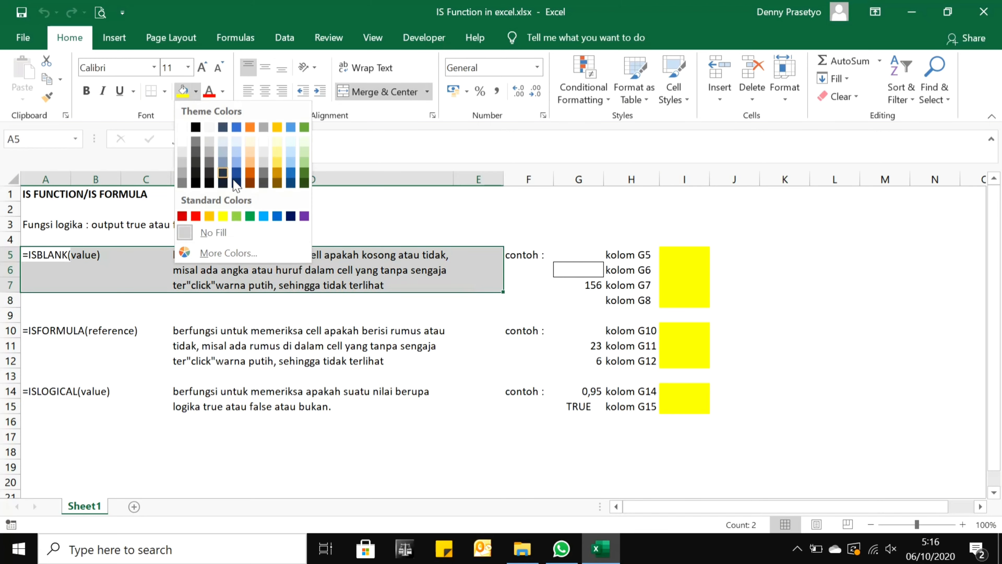
pyautogui.click(277, 152)
pyautogui.click(297, 252)
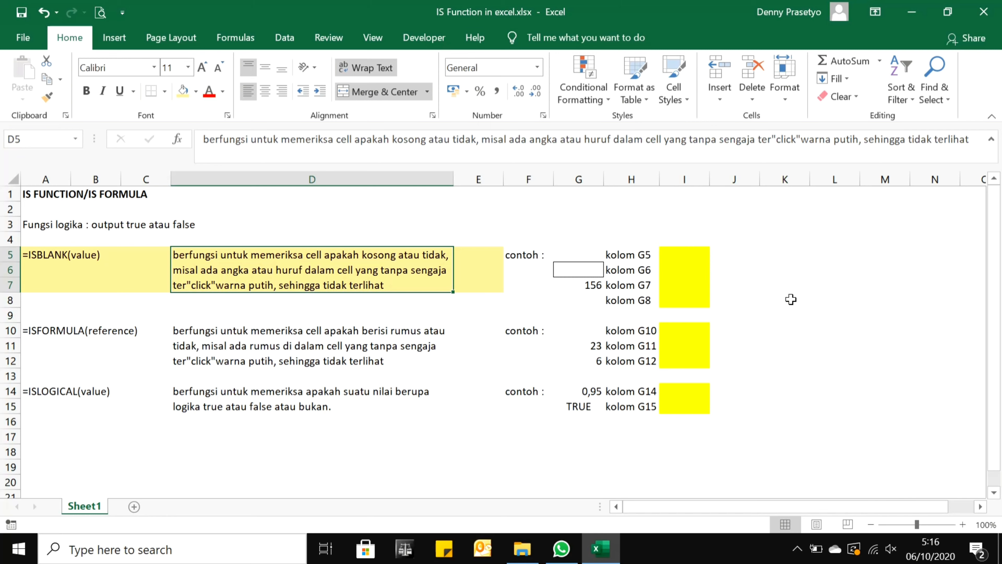
# Examine how blank cell K5 is referenced by inspecting its cell address, column K and row 5
pyautogui.click(785, 241)
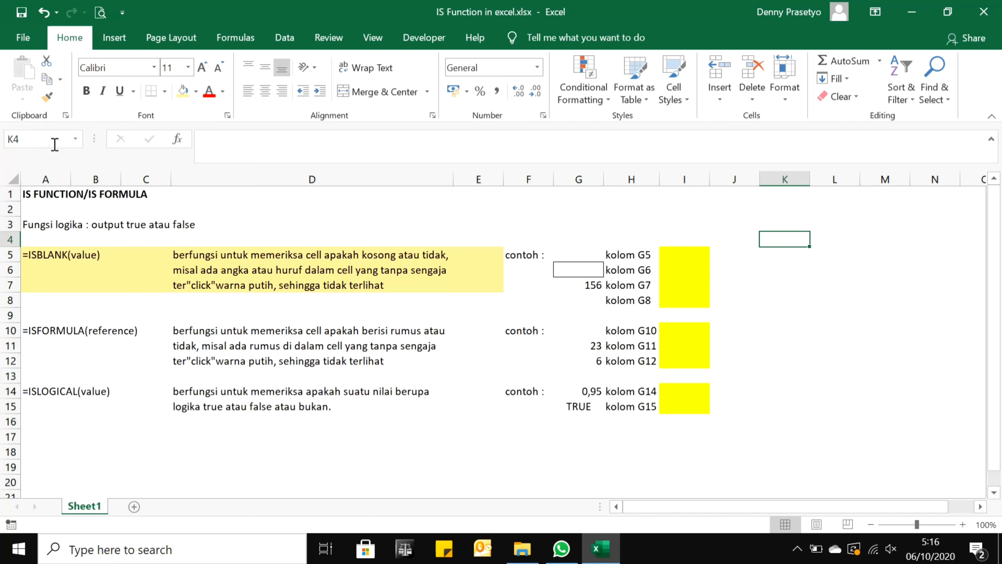
pyautogui.click(75, 140)
pyautogui.click(75, 140)
pyautogui.click(798, 259)
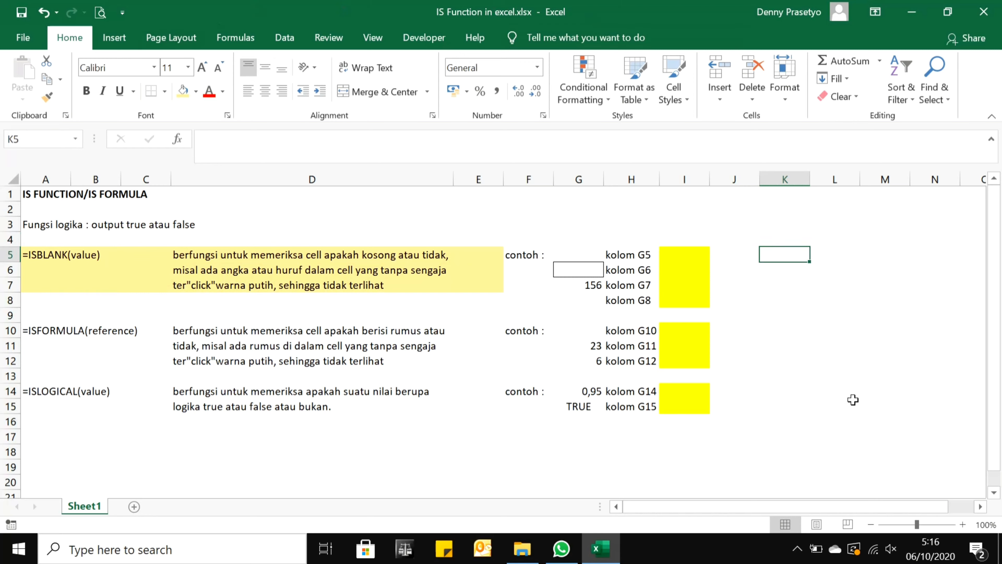
pyautogui.click(794, 173)
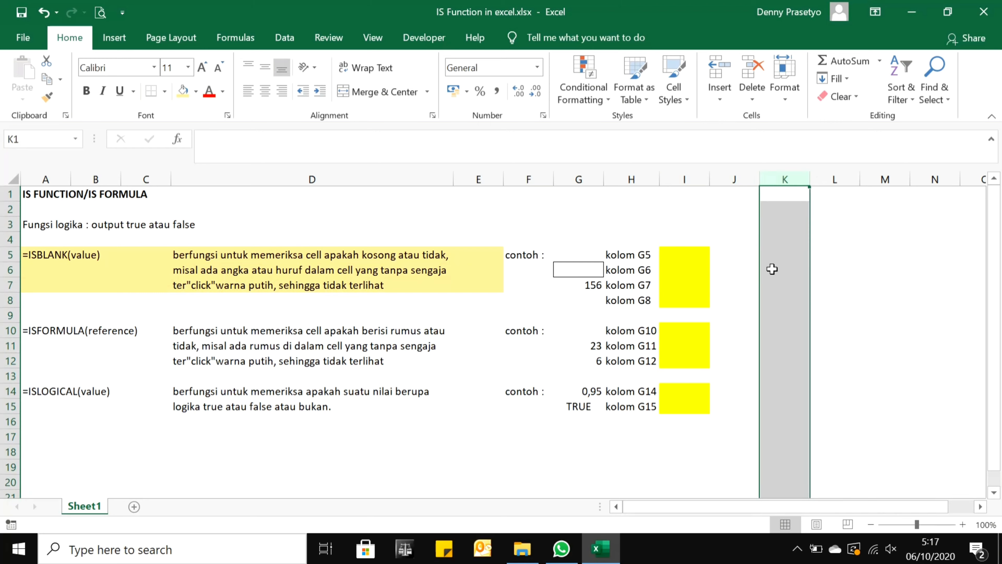
pyautogui.click(772, 256)
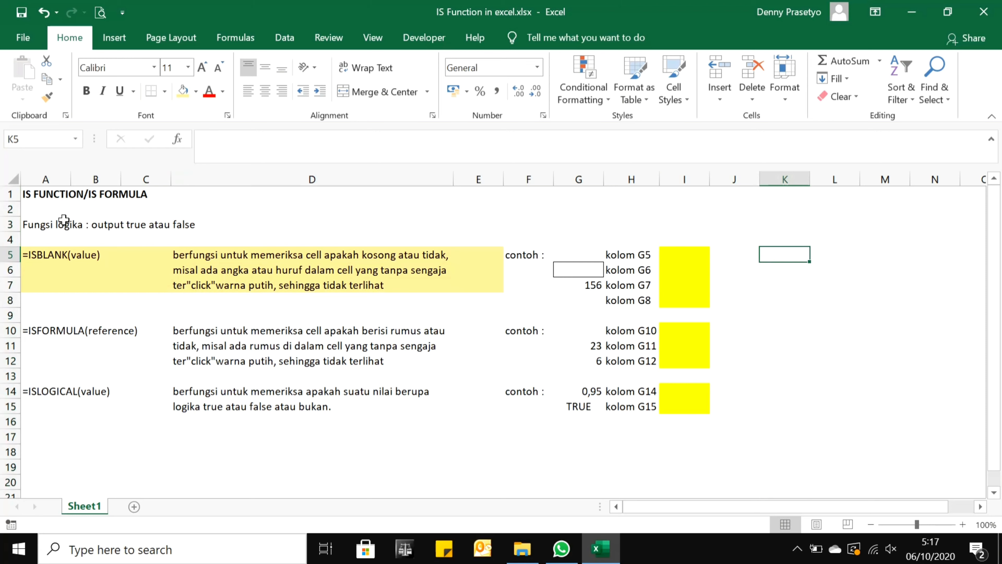
pyautogui.click(7, 255)
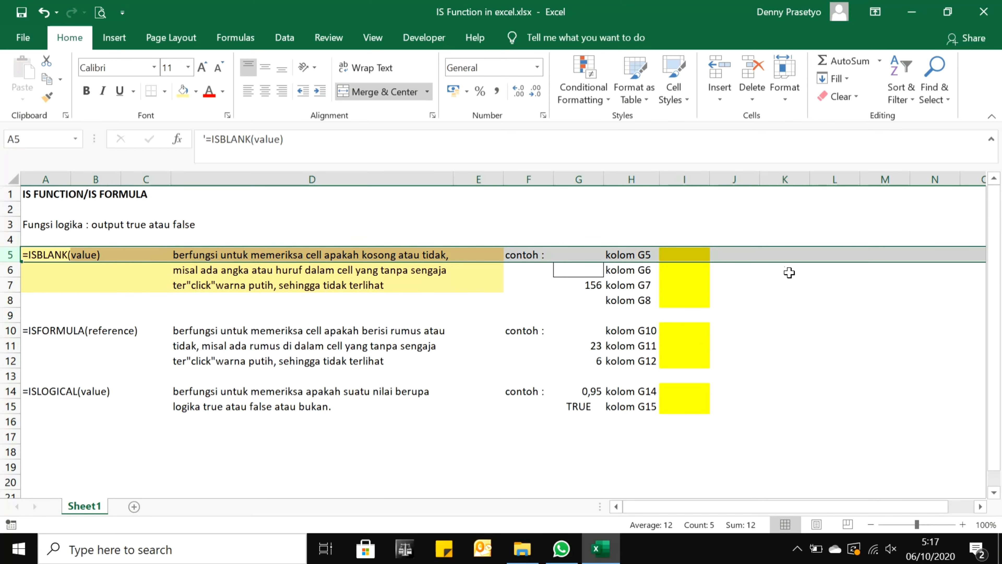
pyautogui.click(791, 254)
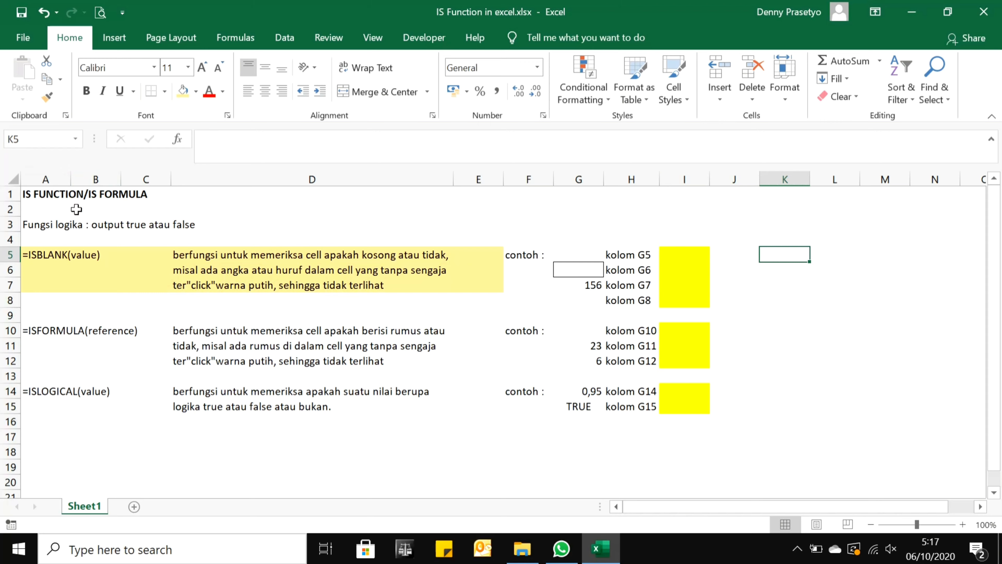
# Inspect the hidden content of example cell G5 in the formula bar and compare it with empty cells in column K
pyautogui.click(57, 255)
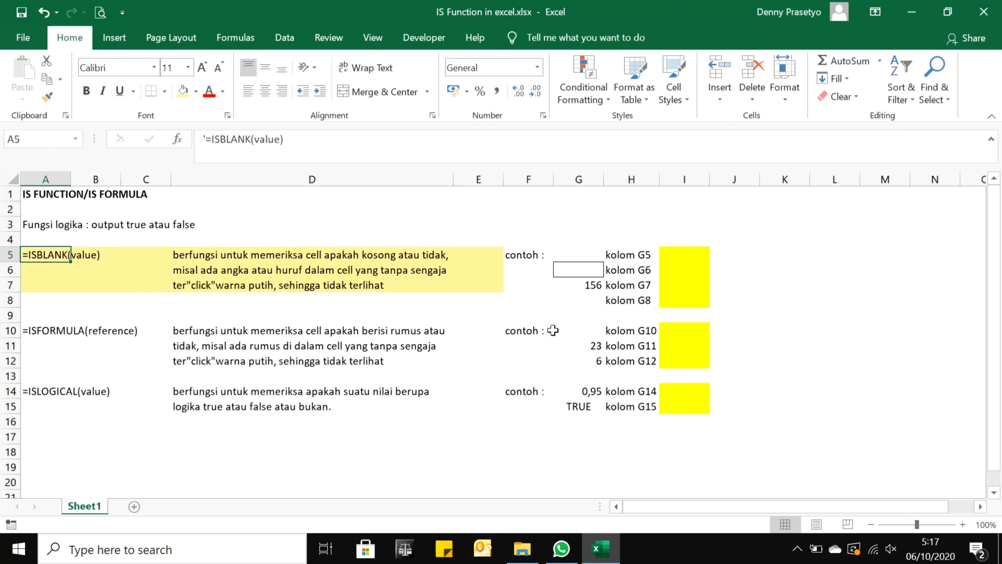
pyautogui.click(588, 254)
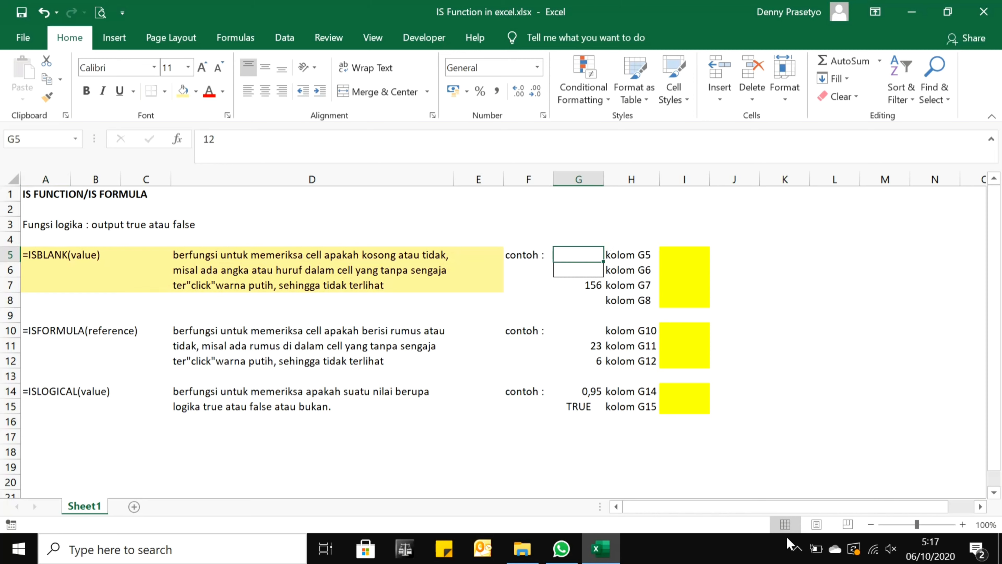
pyautogui.click(801, 289)
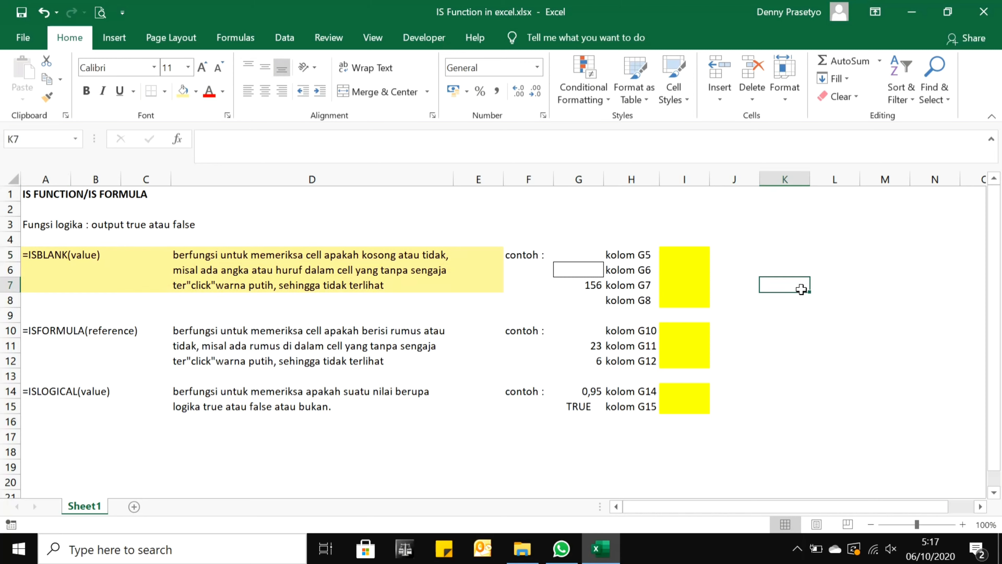
pyautogui.click(595, 254)
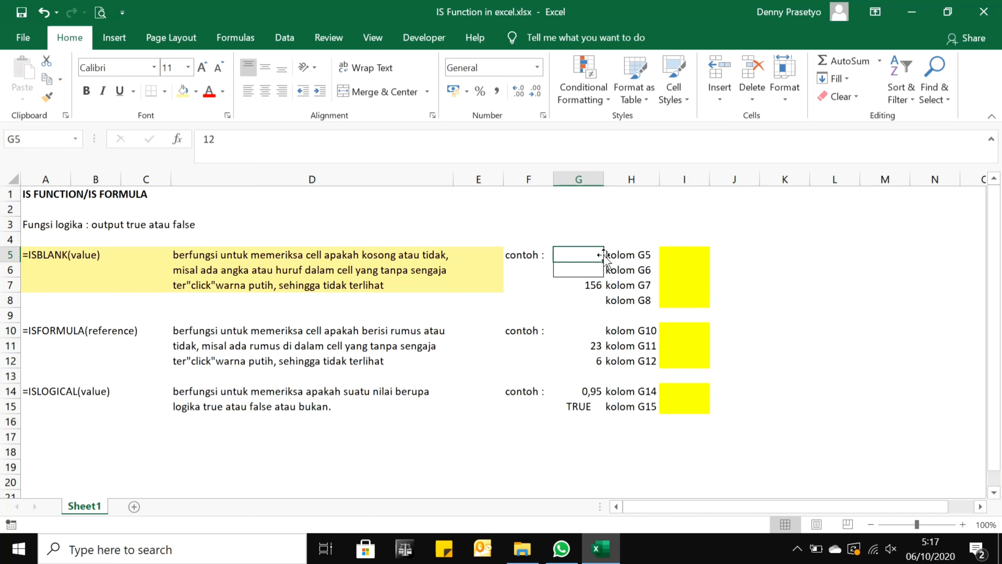
pyautogui.click(768, 345)
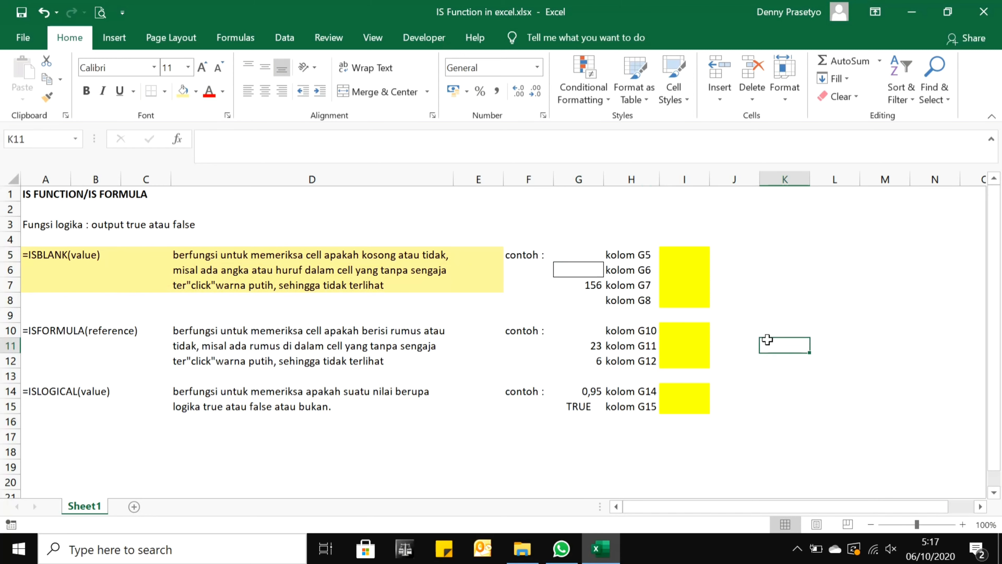
pyautogui.click(595, 253)
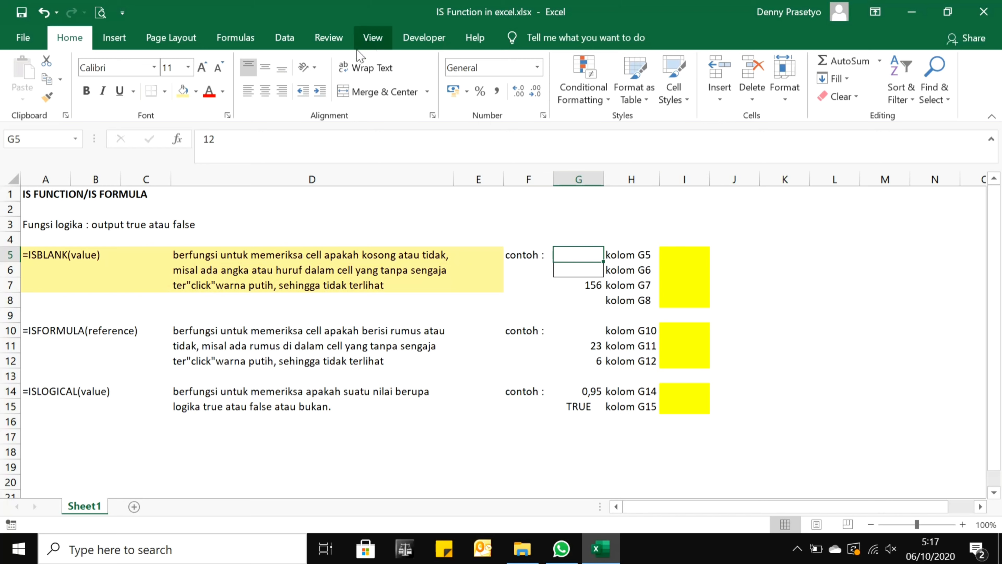
pyautogui.moveTo(225, 137); pyautogui.dragTo(201, 138)
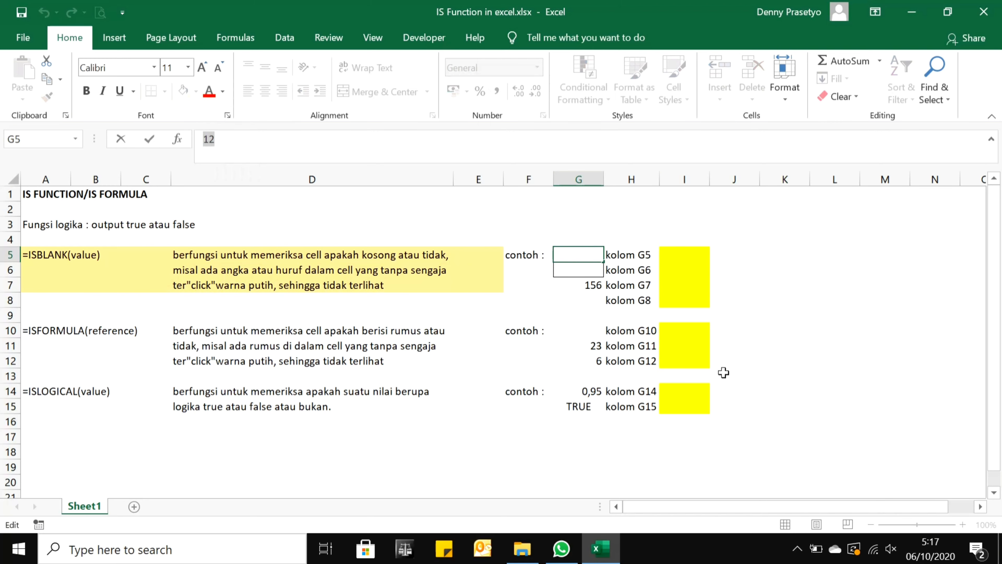
pyautogui.click(854, 407)
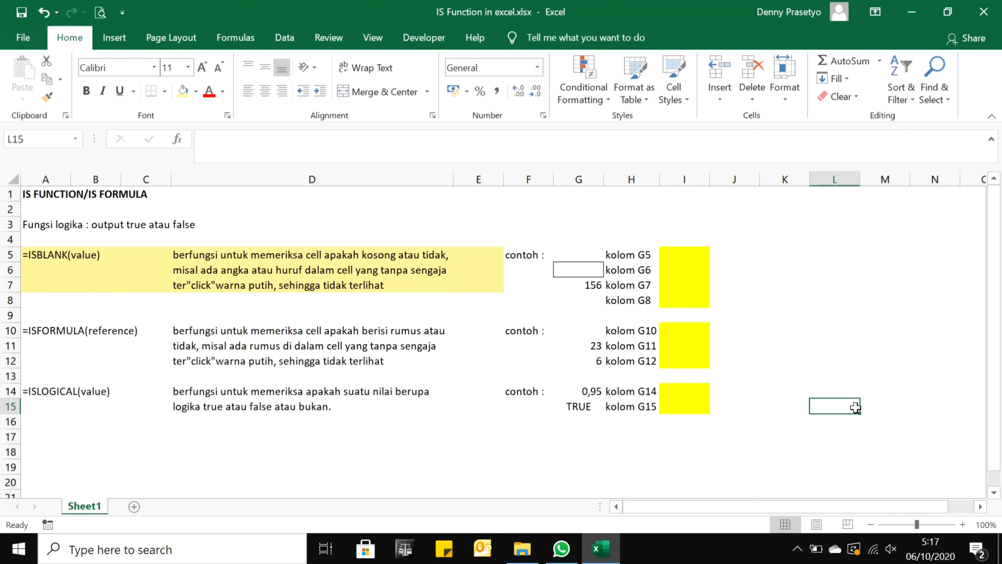
# Change the font colour of cell G5 to red and back to white
pyautogui.click(576, 255)
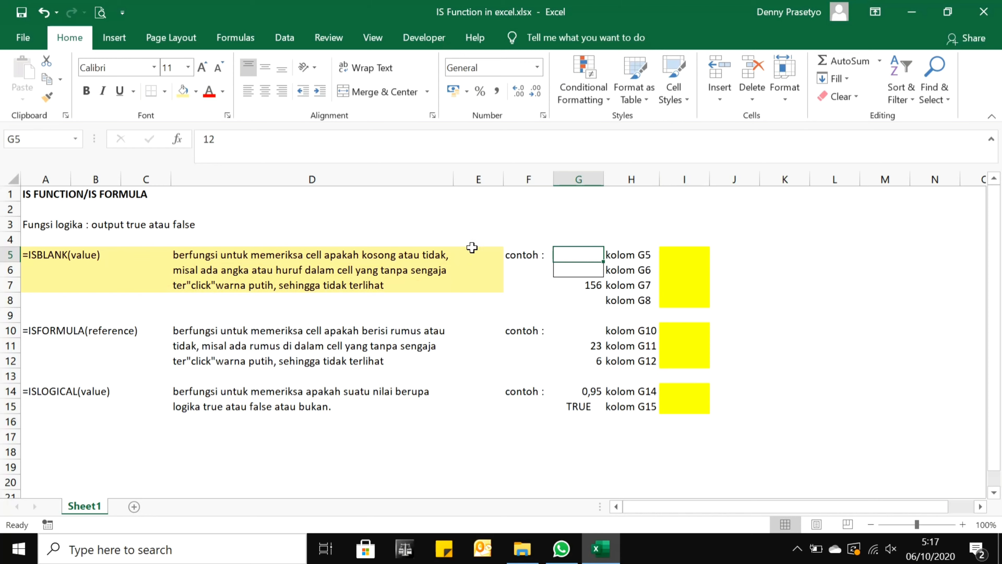
pyautogui.click(213, 92)
pyautogui.click(222, 91)
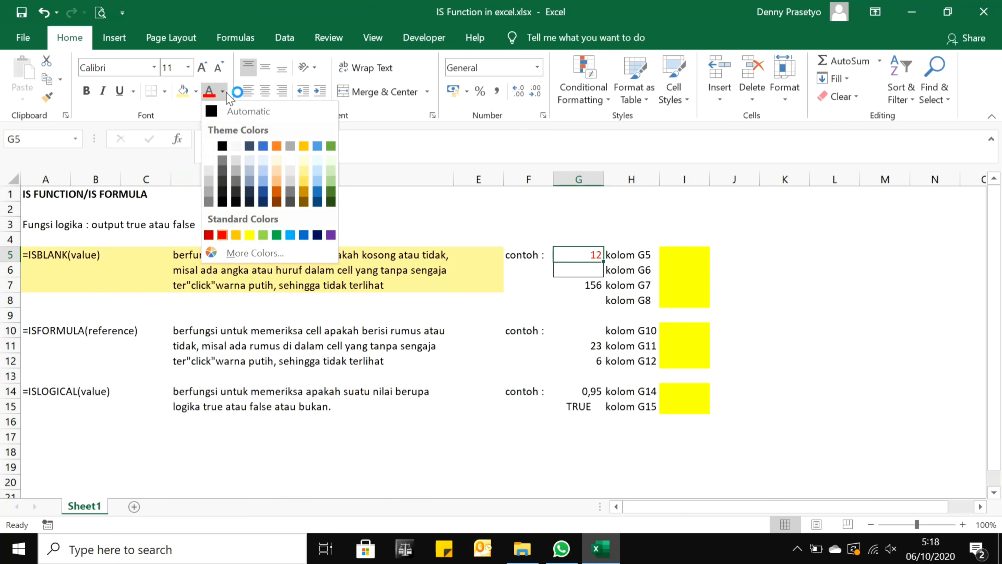
pyautogui.click(210, 146)
pyautogui.click(851, 491)
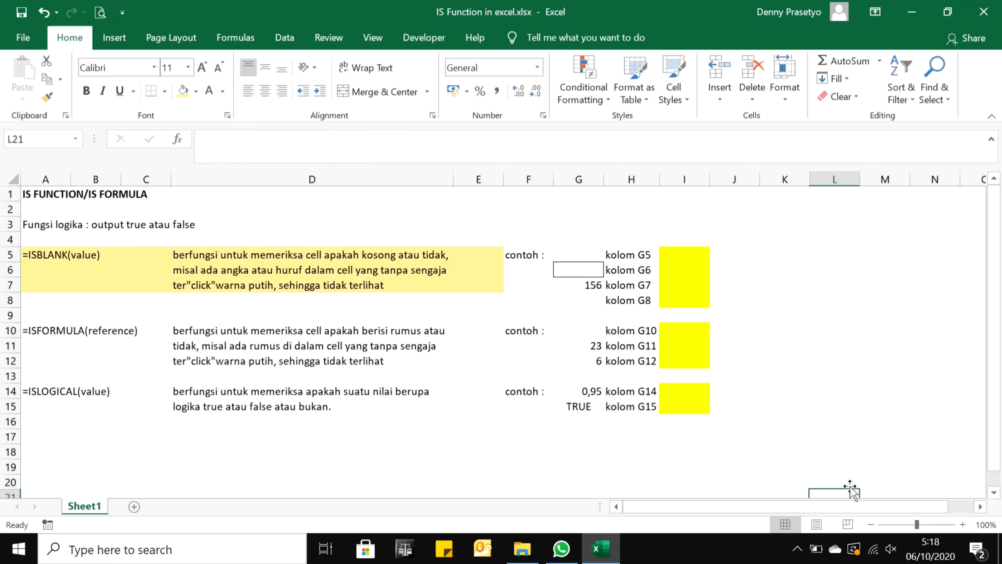
# Enter the formula =ISBLANK(G5) in cell I5
pyautogui.click(576, 254)
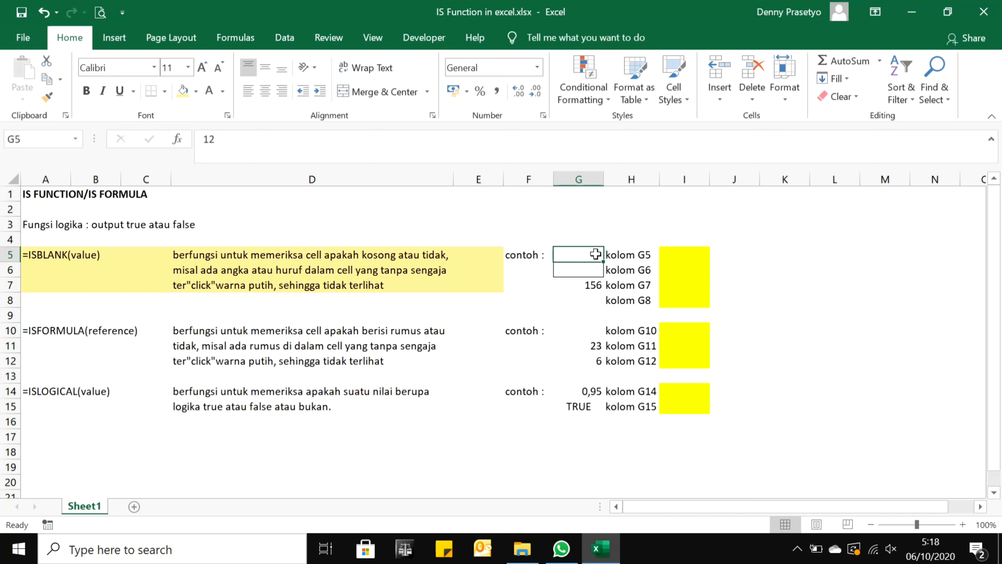
pyautogui.click(632, 252)
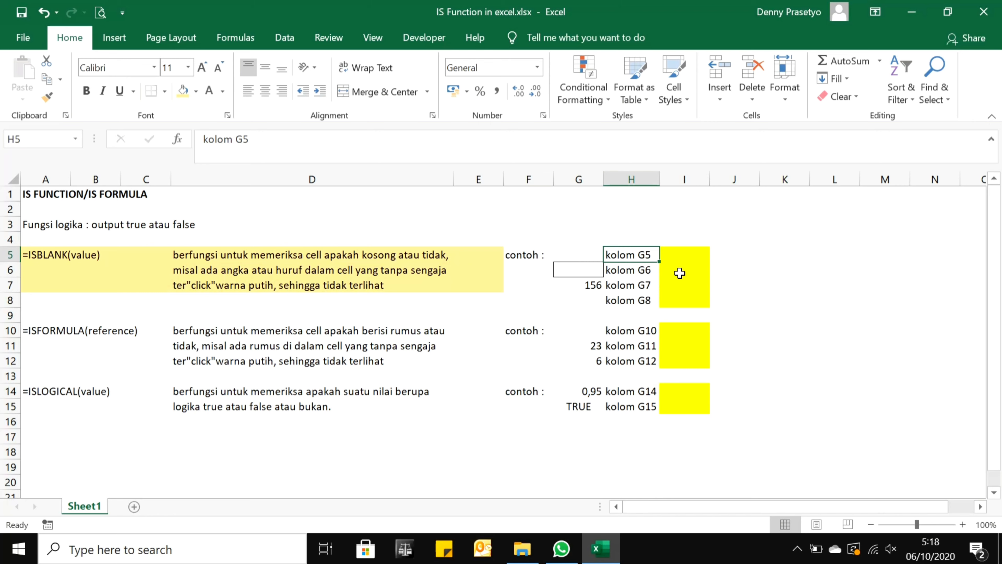
pyautogui.click(687, 258)
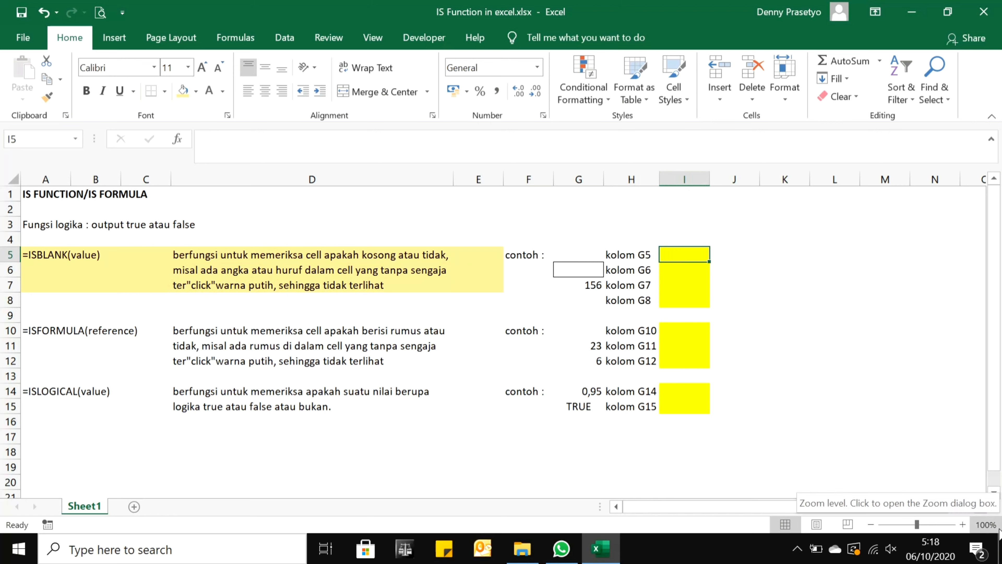
pyautogui.write('=')
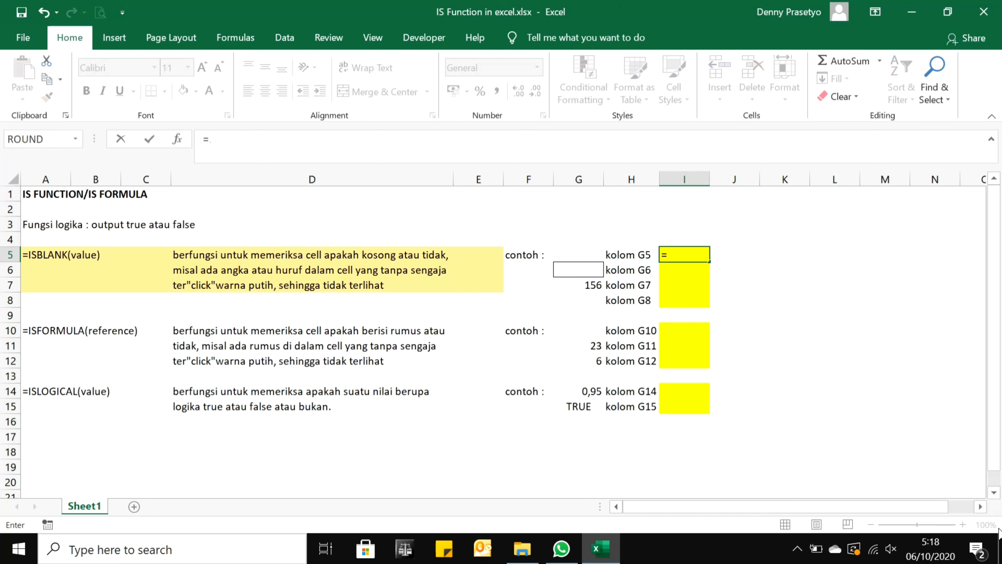
pyautogui.write('ISBLANK(')
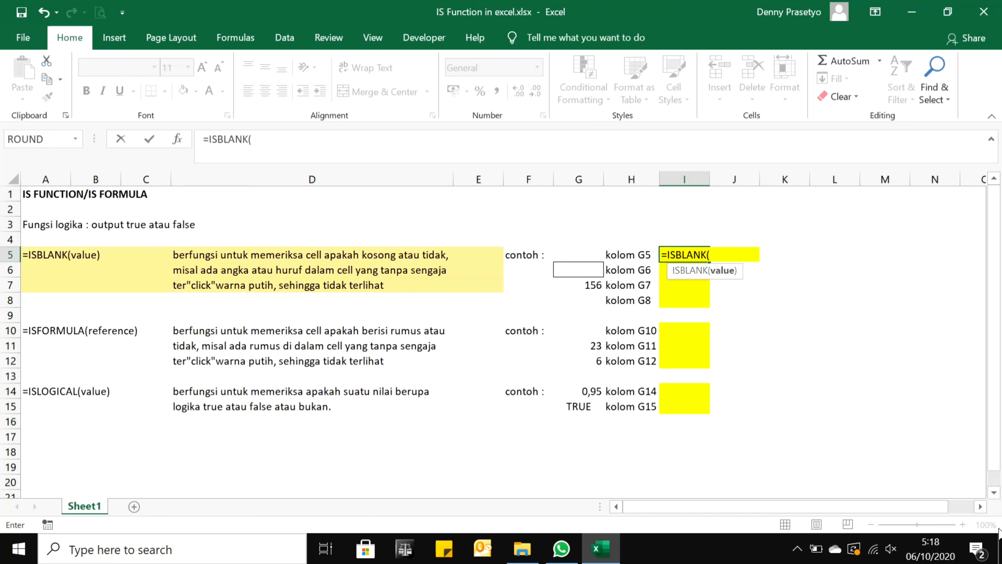
pyautogui.press('Left')
pyautogui.press('Left')
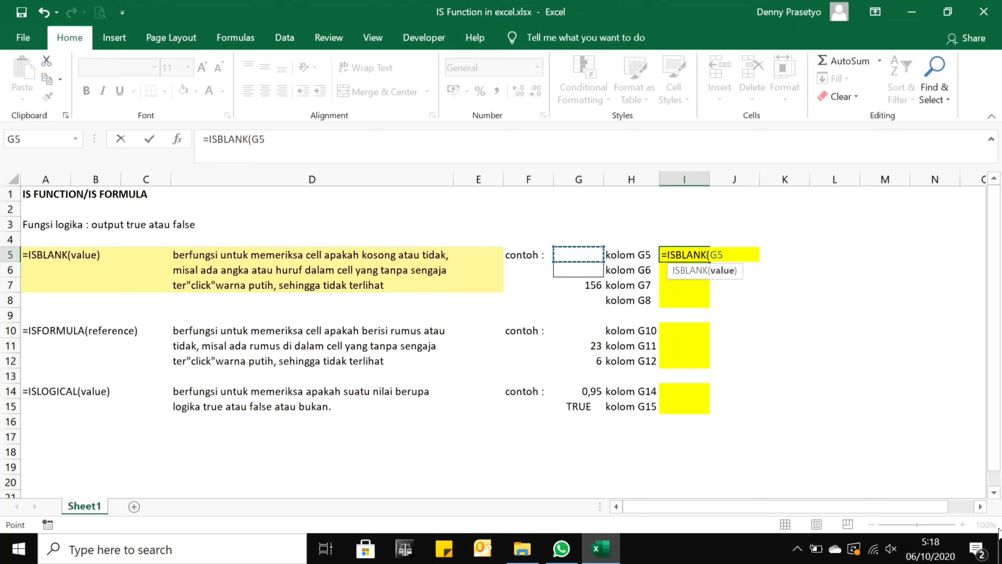
pyautogui.write(')')
pyautogui.press('Return')
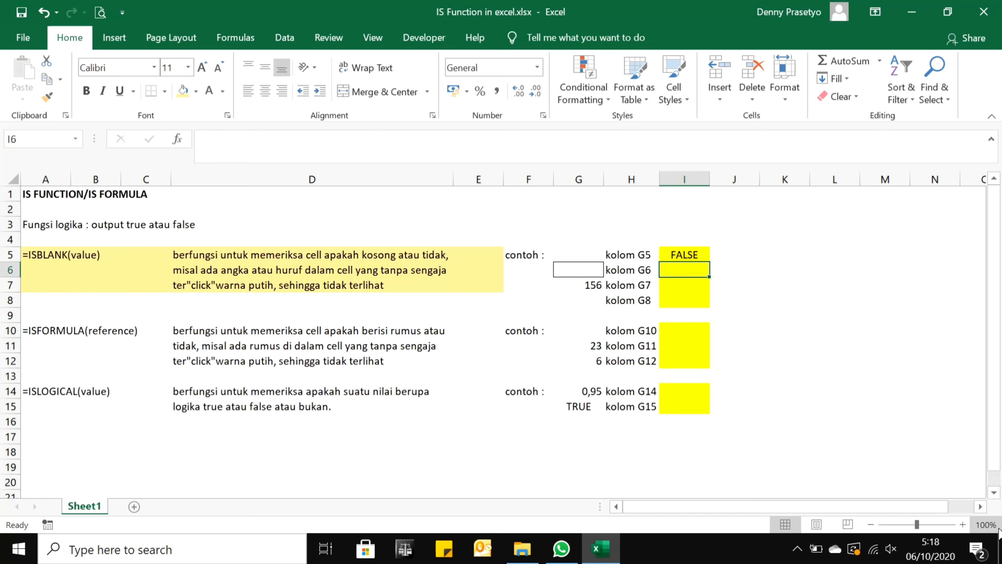
# Compare the ISBLANK result and formula in cell I5 with the content of cell G5
pyautogui.press('Up')
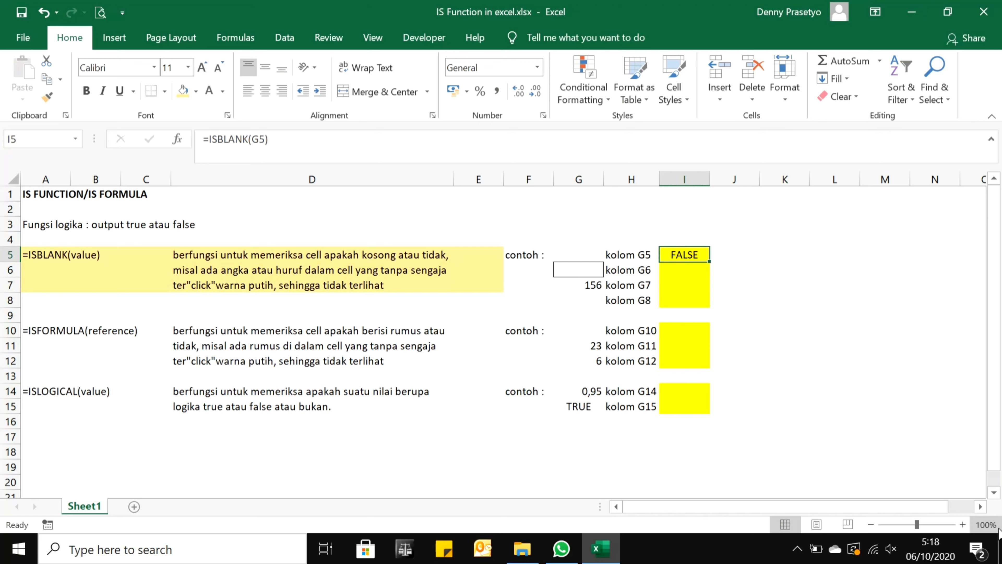
pyautogui.press('Left')
pyautogui.press('Left')
pyautogui.press('Right')
pyautogui.press('Right')
pyautogui.press('Right')
pyautogui.press('Left')
pyautogui.press('Left')
pyautogui.press('Left')
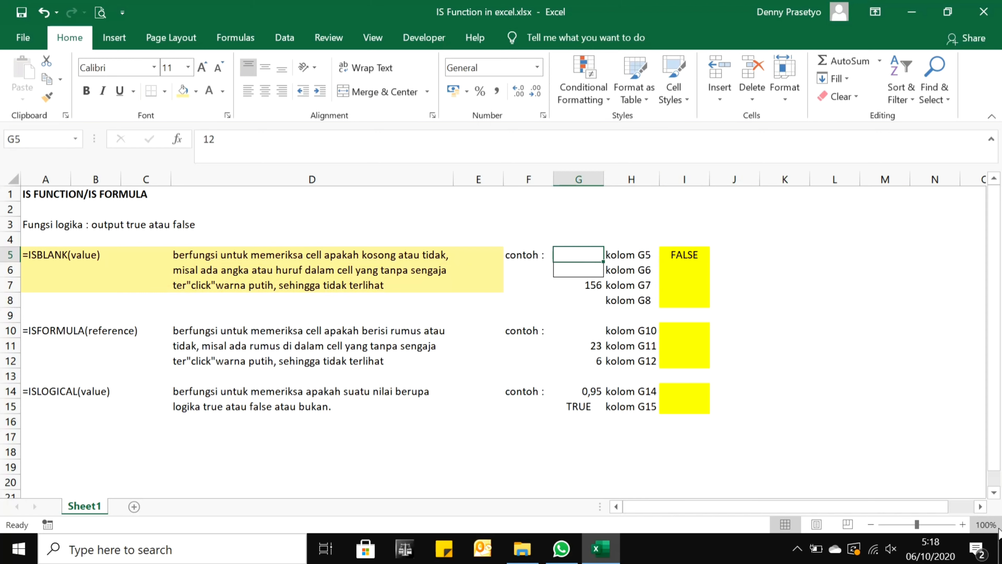
pyautogui.press('Right')
pyautogui.press('Right')
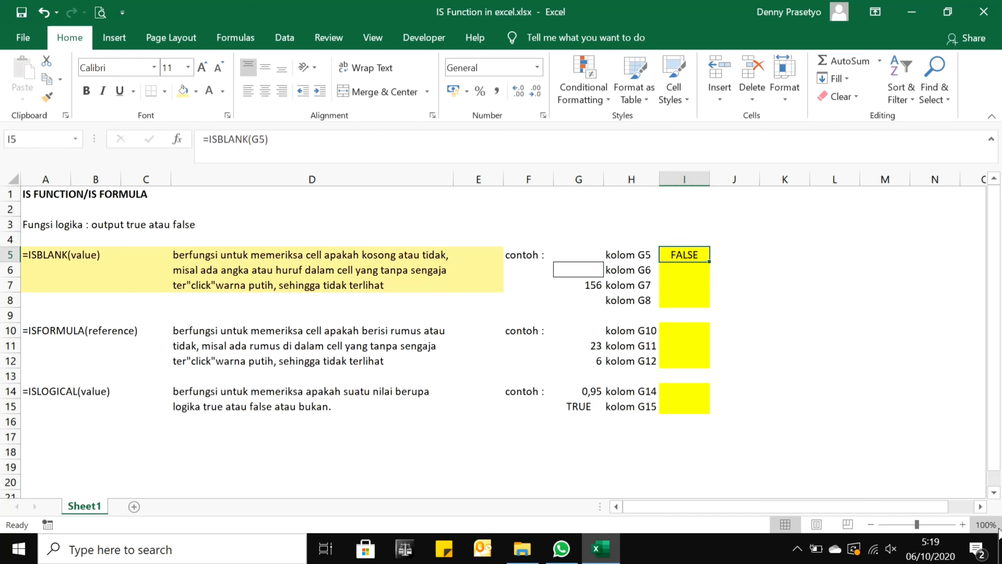
# Recheck the hidden content of cell G5 against its ISBLANK result in column I
pyautogui.press('Left')
pyautogui.press('Left')
pyautogui.press('Up')
pyautogui.press('Down')
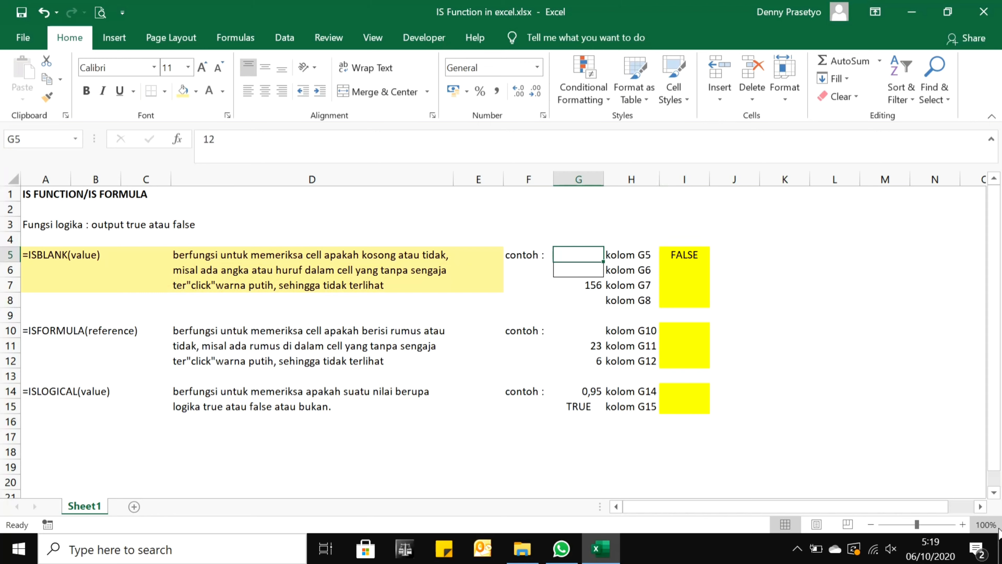
pyautogui.press('Right')
pyautogui.press('Right')
pyautogui.press('Left')
pyautogui.press('Left')
# Copy the ISBLANK formula from cell I5 into cells I6:I8
pyautogui.press('Right')
pyautogui.press('Right')
pyautogui.hotkey('ctrl', 'c')
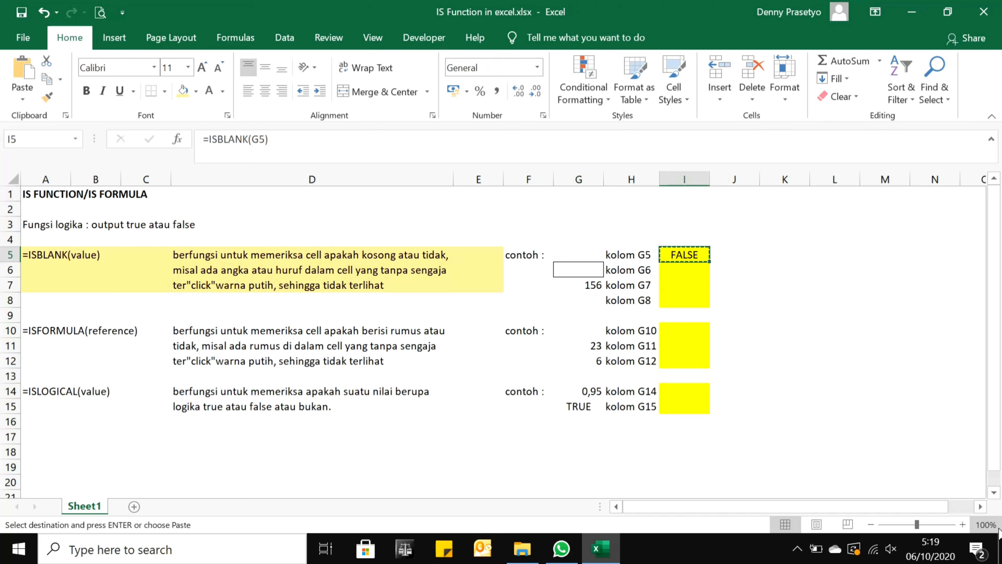
pyautogui.press('Down')
pyautogui.hotkey('shift', 'Down')
pyautogui.hotkey('shift', 'Down')
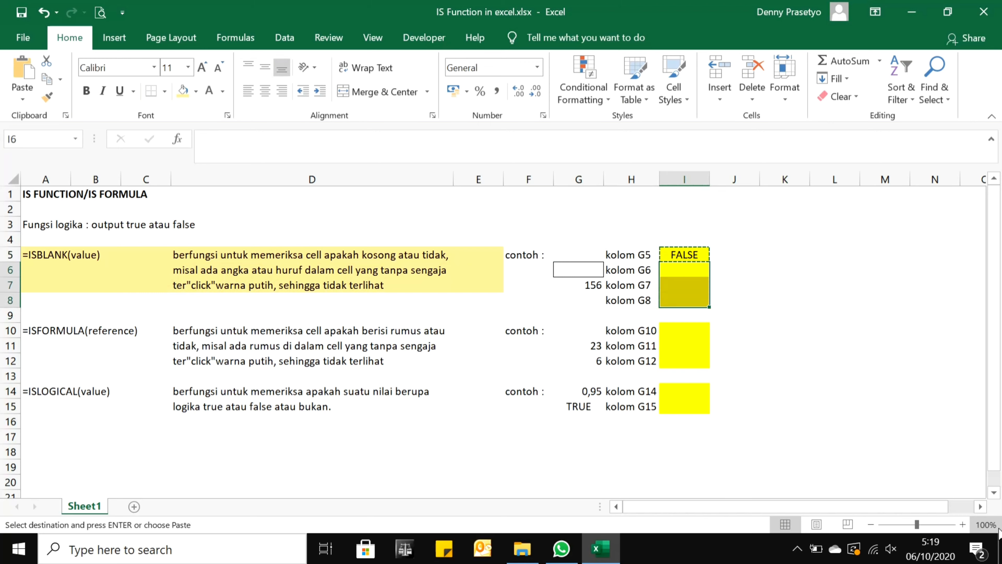
pyautogui.press('Return')
# Compare the ISBLANK result in cell I6 with the content of cell G6
pyautogui.hotkey('shift', 'Up')
pyautogui.hotkey('shift', 'Up')
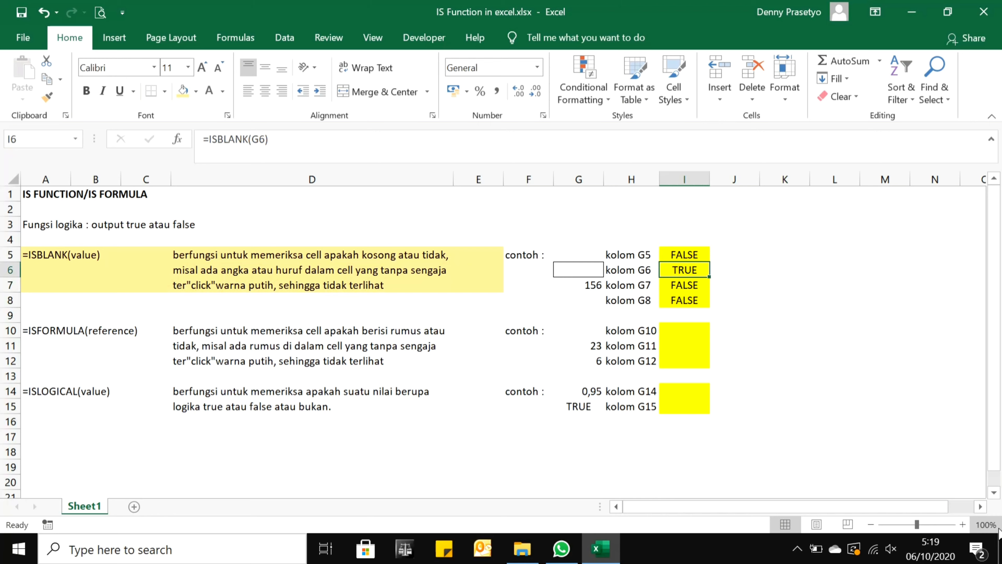
pyautogui.press('Left')
pyautogui.press('Left')
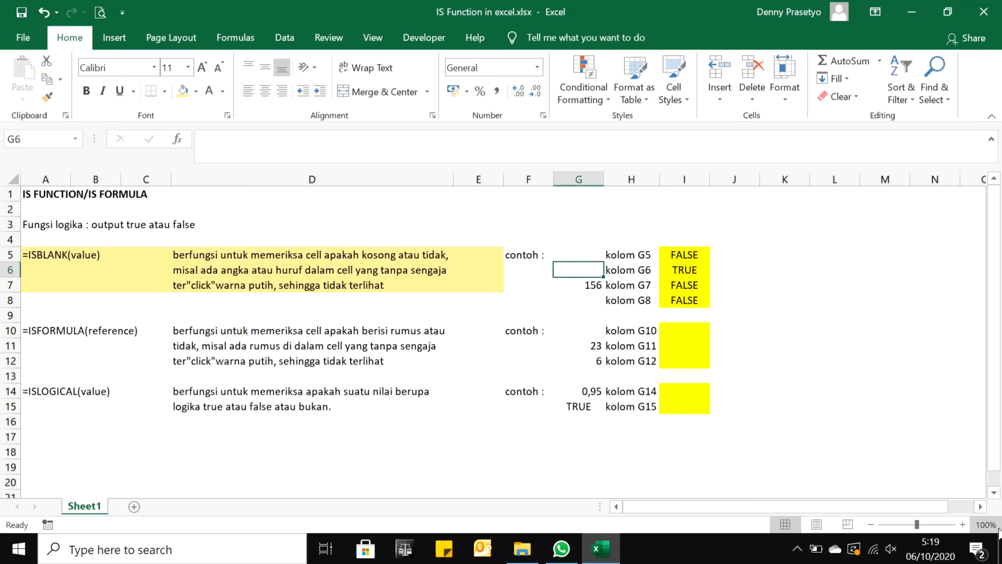
pyautogui.press('Right')
pyautogui.press('Left')
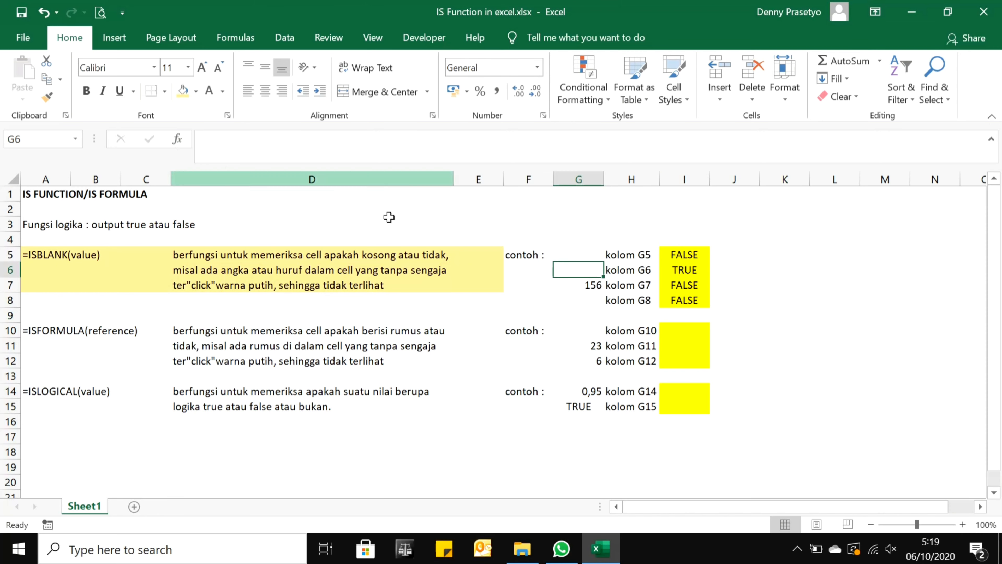
pyautogui.click(633, 330)
pyautogui.click(579, 268)
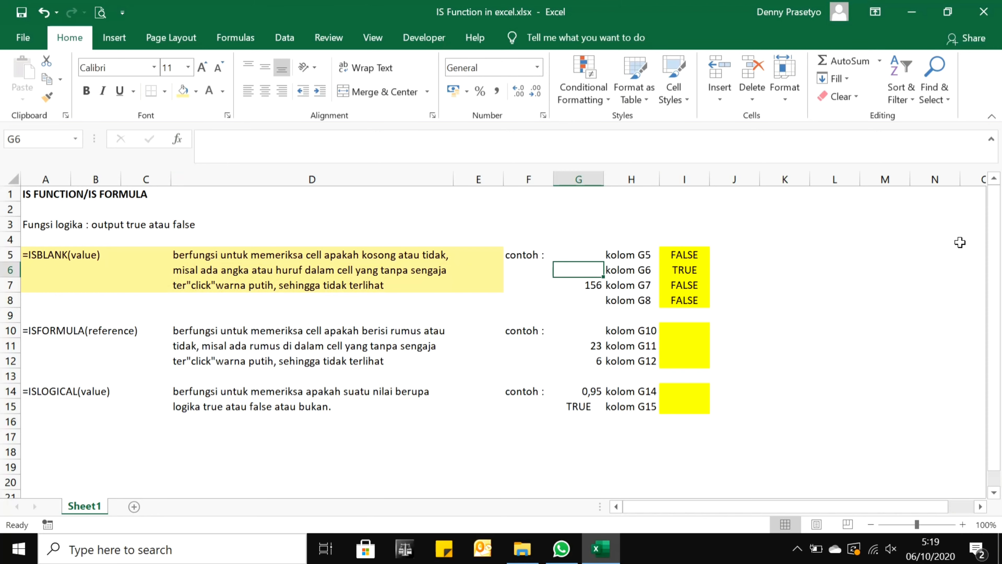
# Compare the ISBLANK result in cell I7 with the content of cell G7
pyautogui.press('Right')
pyautogui.press('Right')
pyautogui.press('Down')
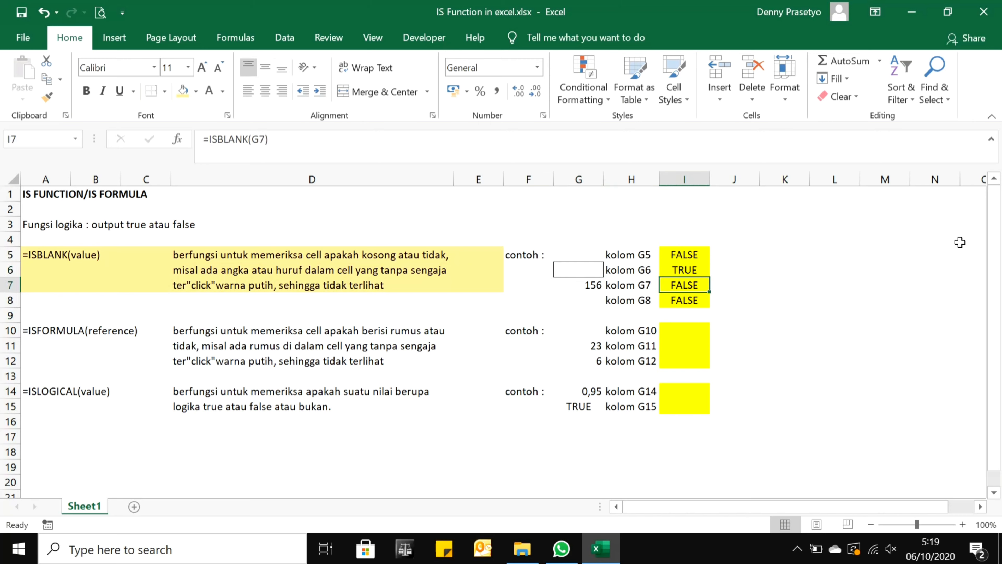
pyautogui.press('Left')
pyautogui.press('Right')
pyautogui.press('Left')
pyautogui.press('Left')
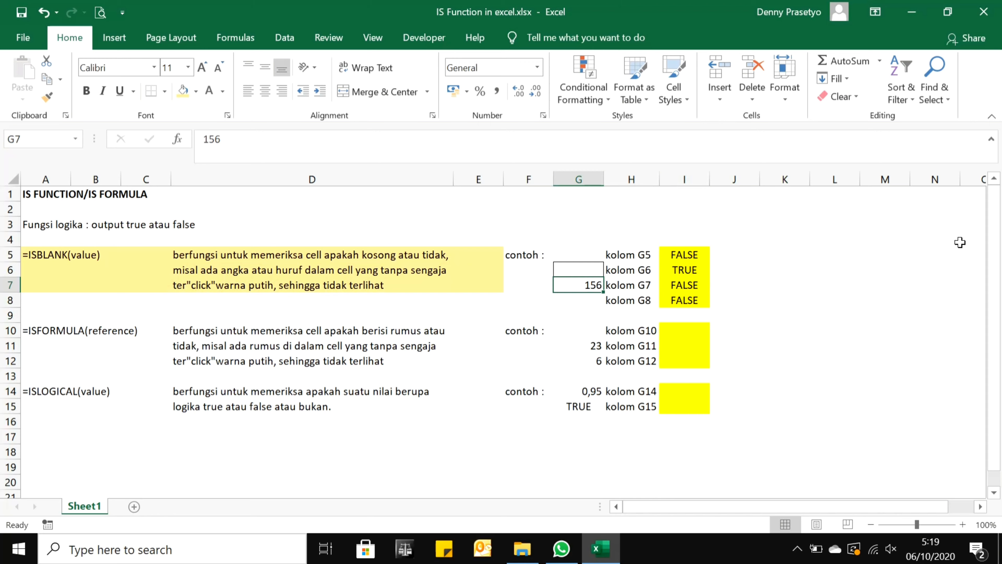
pyautogui.press('Right')
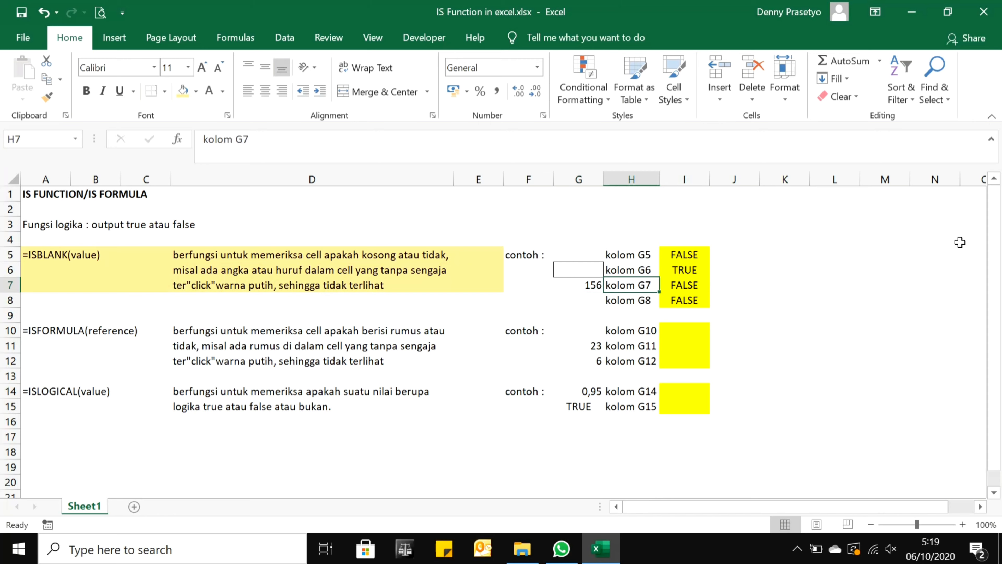
# Compare the ISBLANK result in cell I8 with the hidden text in cell G8
pyautogui.press('Down')
pyautogui.press('Right')
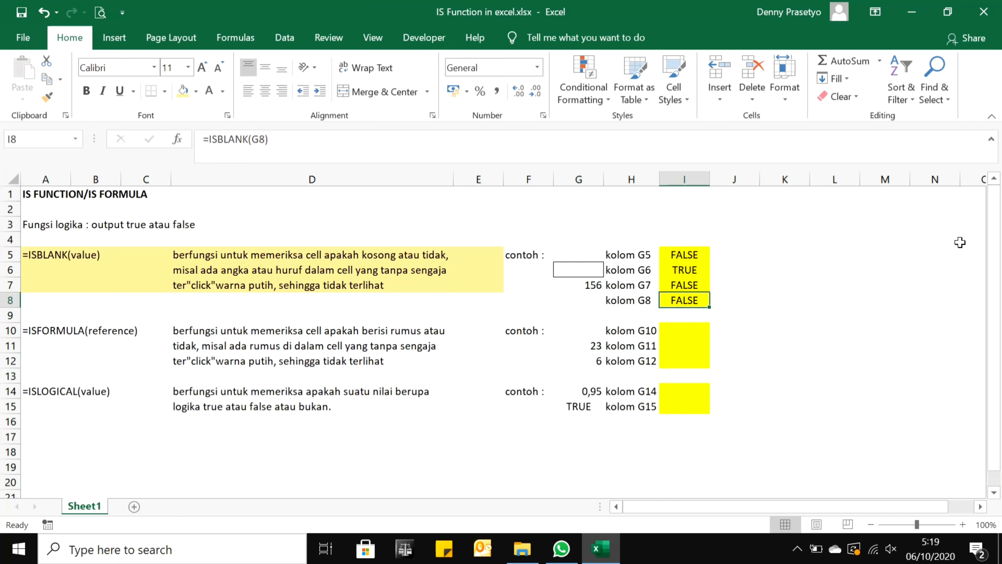
pyautogui.press('Left')
pyautogui.press('Left')
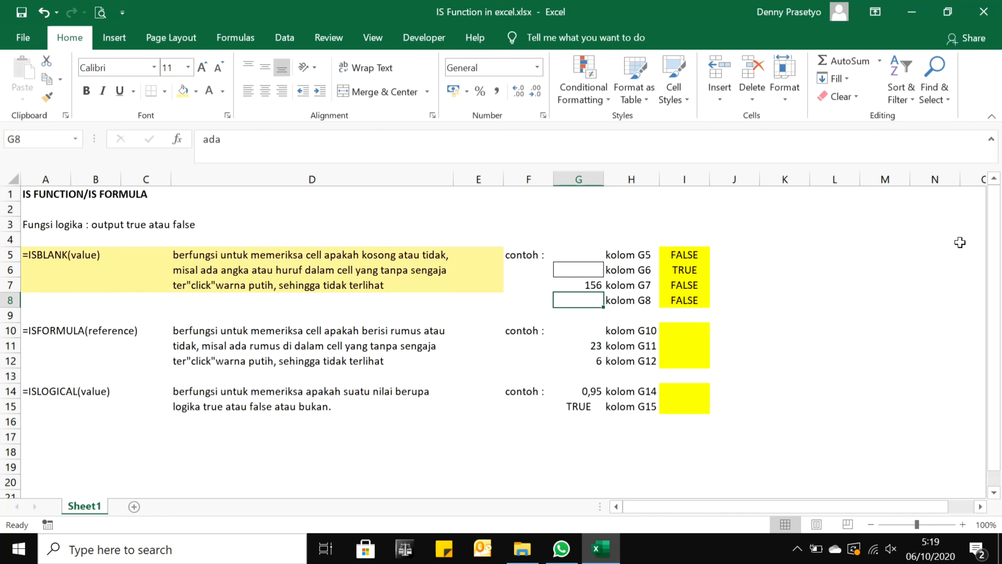
pyautogui.moveTo(221, 139); pyautogui.dragTo(186, 122)
pyautogui.click(654, 394)
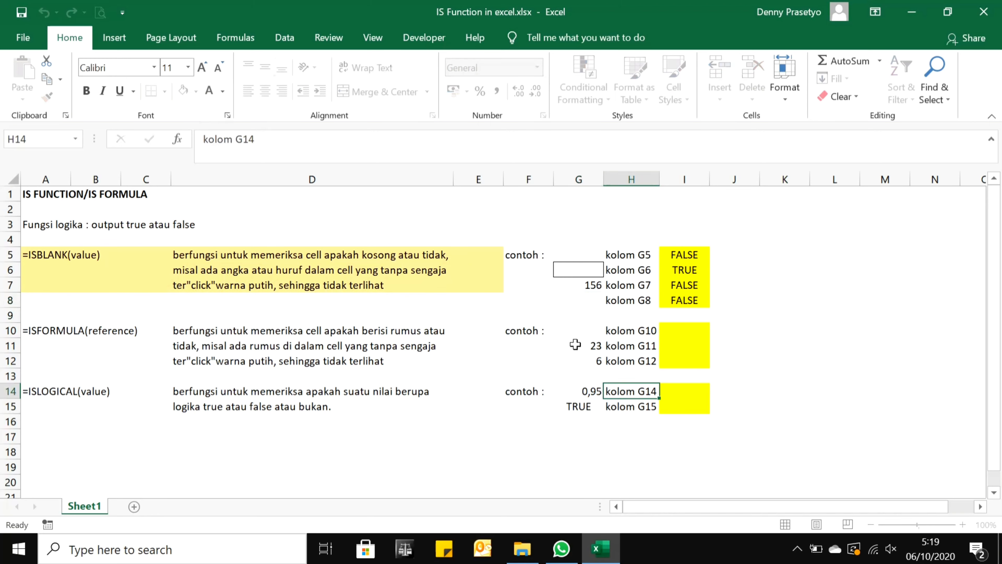
pyautogui.click(591, 299)
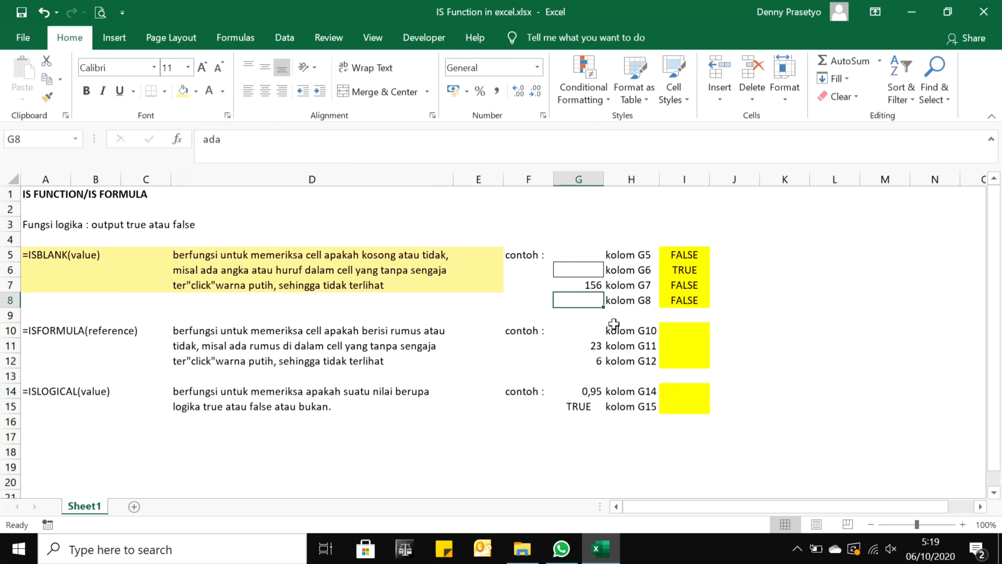
# Change the font colour of cell G8 to orange and back to white
pyautogui.click(223, 92)
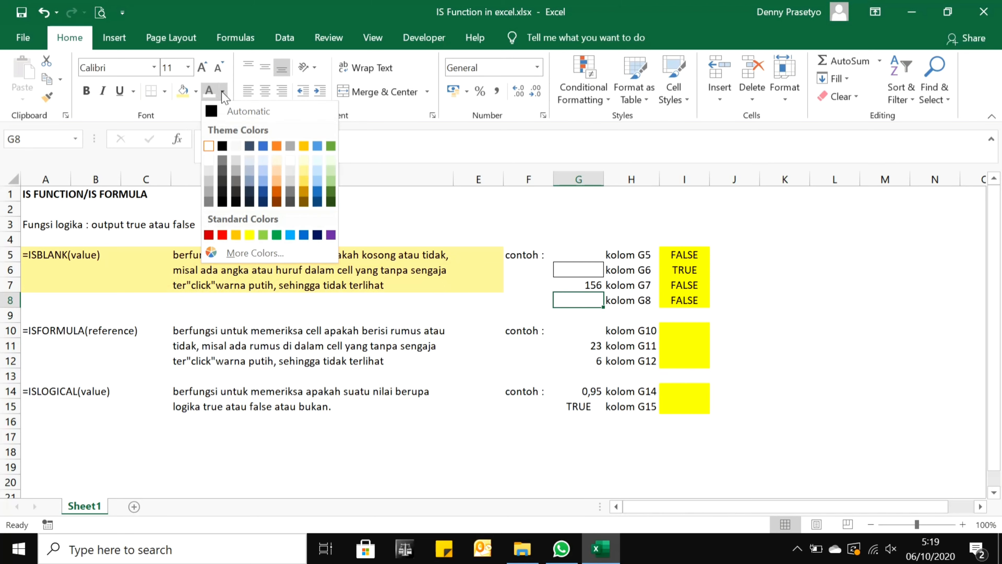
pyautogui.click(277, 145)
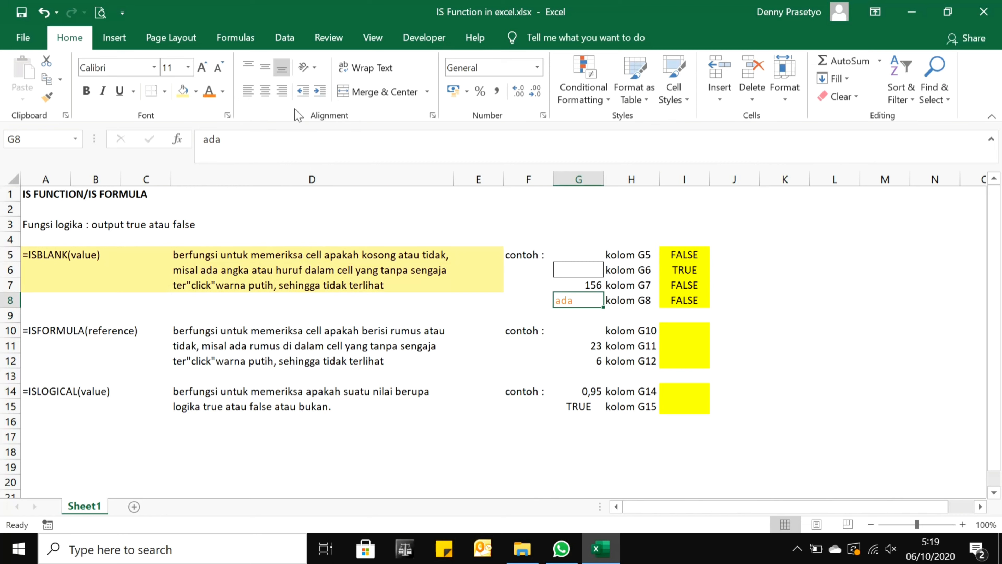
pyautogui.click(222, 92)
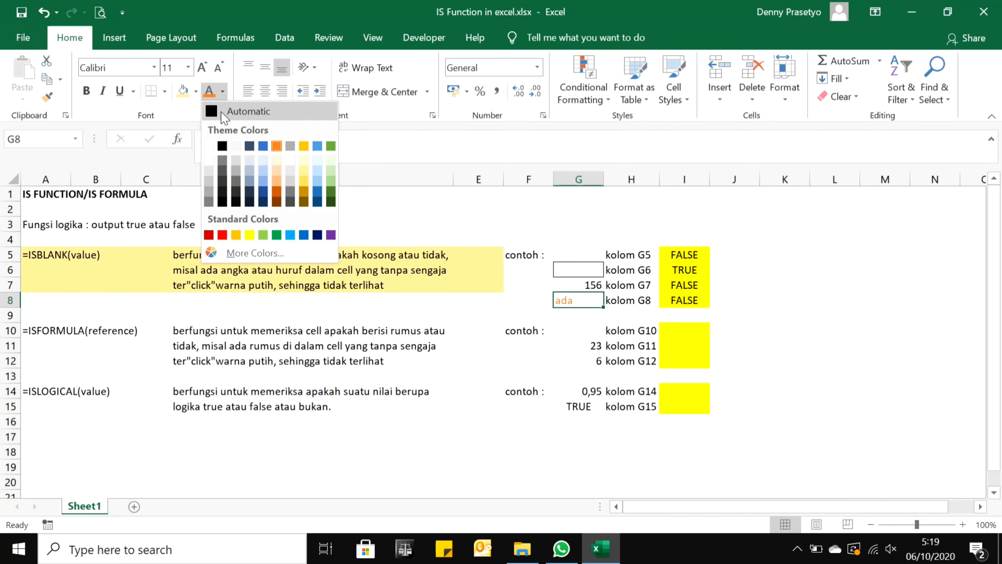
pyautogui.click(209, 146)
# Highlight the ISFORMULA syntax and description block A10:E12 with the same light yellow fill as the ISBLANK block
pyautogui.click(631, 328)
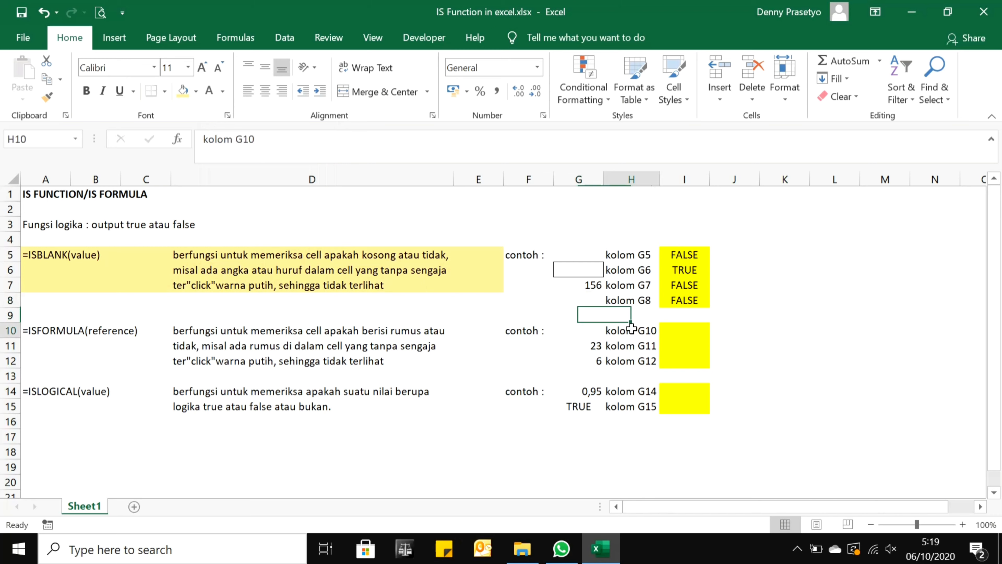
pyautogui.press('Left')
pyautogui.press('Left')
pyautogui.press('Left')
pyautogui.press('Left')
pyautogui.press('Left')
pyautogui.press('Left')
pyautogui.press('Left')
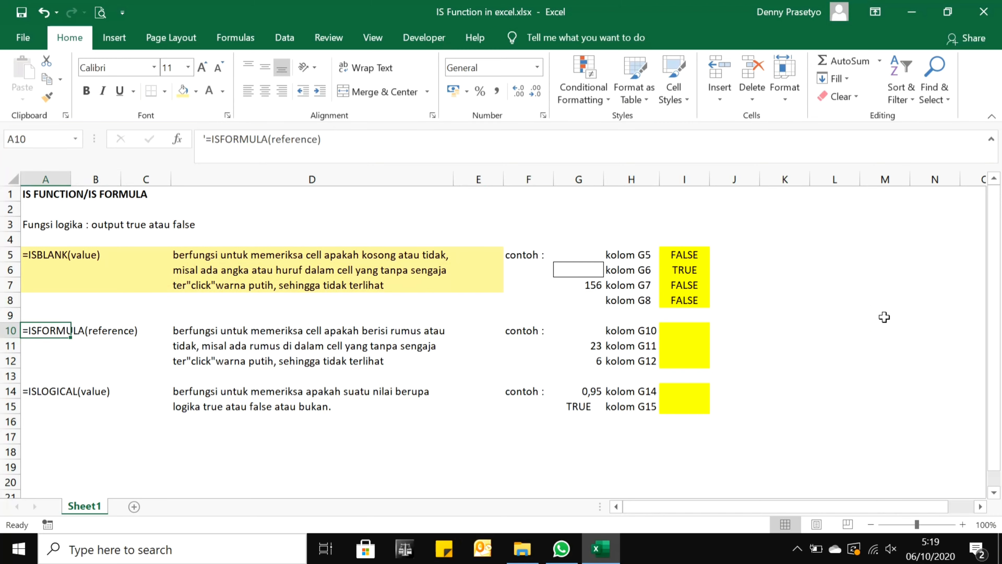
pyautogui.hotkey('shift', 'Right')
pyautogui.hotkey('shift', 'Right')
pyautogui.hotkey('shift', 'Right')
pyautogui.hotkey('shift', 'Right')
pyautogui.hotkey('shift', 'Right')
pyautogui.hotkey('shift', 'Left')
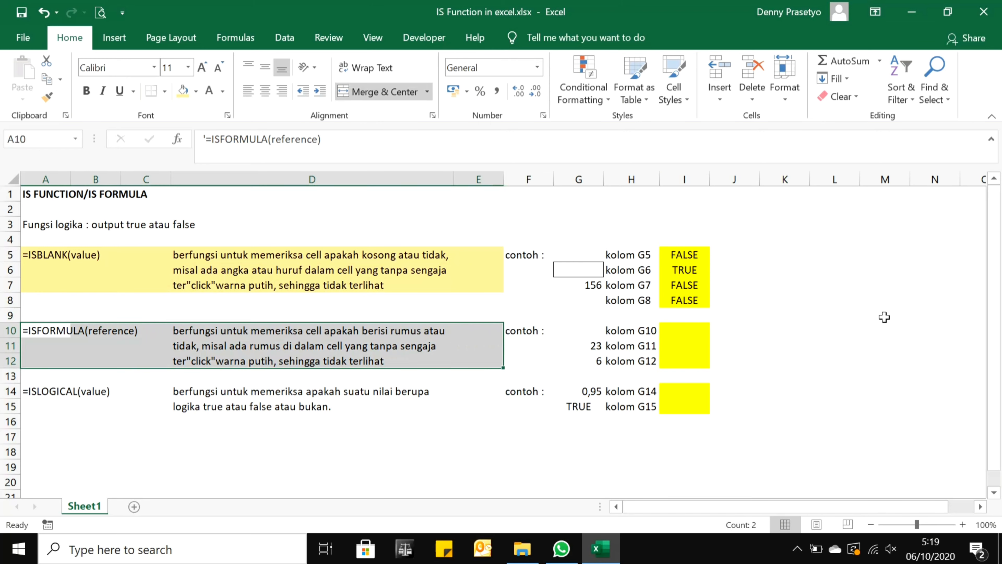
pyautogui.click(185, 89)
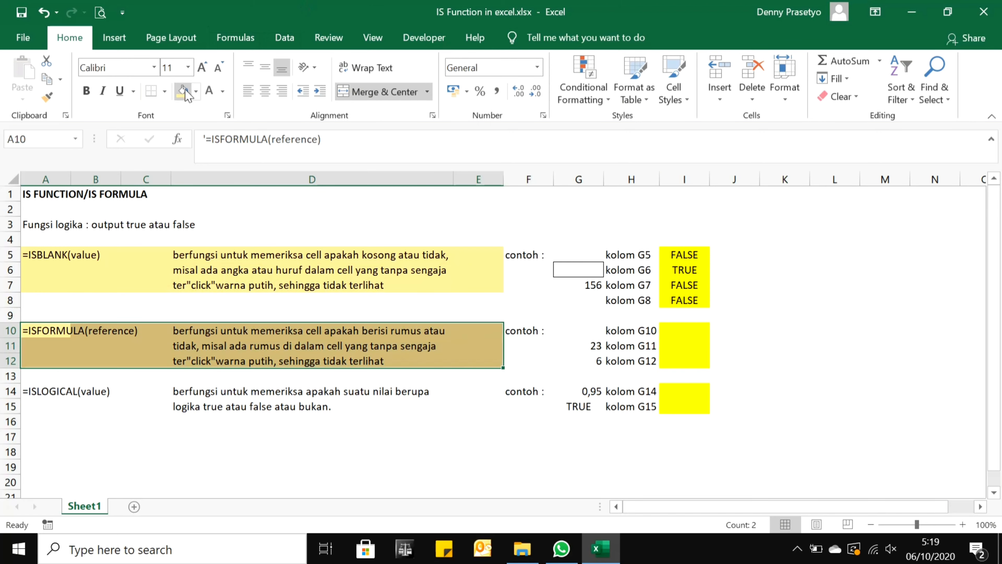
# Read the ISFORMULA description in cell D10 and inspect the hidden formula in example cell G10
pyautogui.click(213, 346)
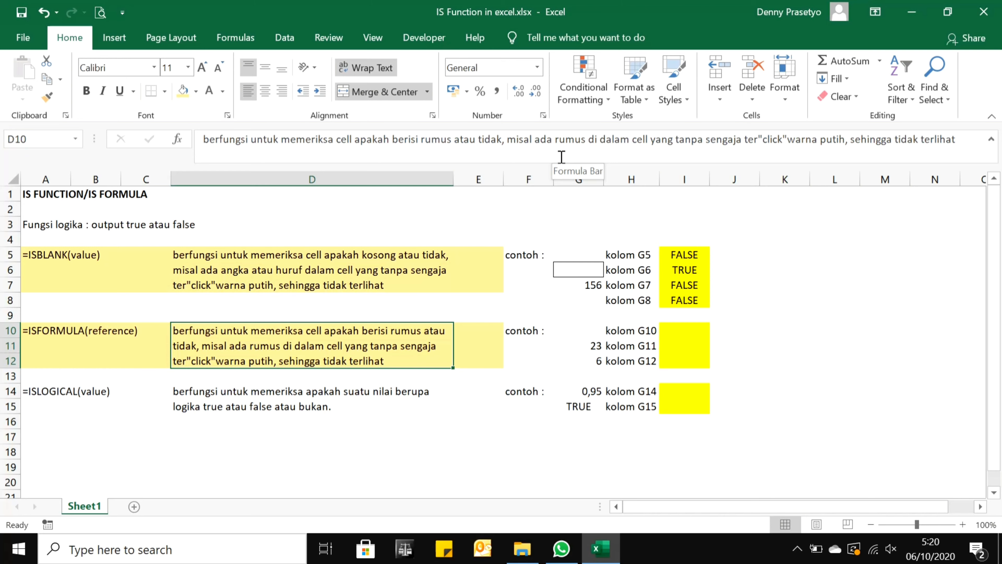
pyautogui.press('Right')
pyautogui.press('Right')
pyautogui.press('Right')
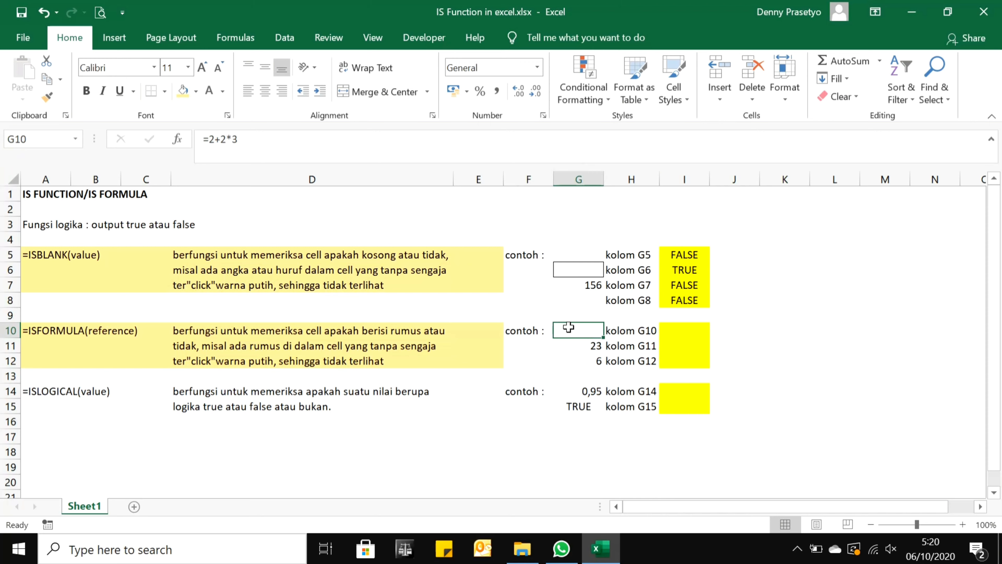
pyautogui.moveTo(253, 139); pyautogui.dragTo(201, 138)
pyautogui.click(219, 138)
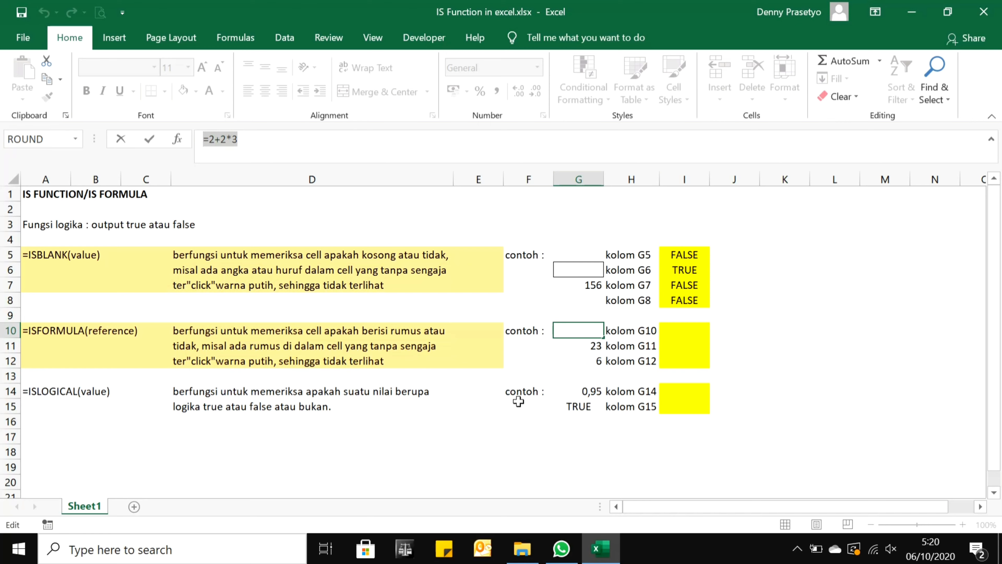
pyautogui.click(677, 334)
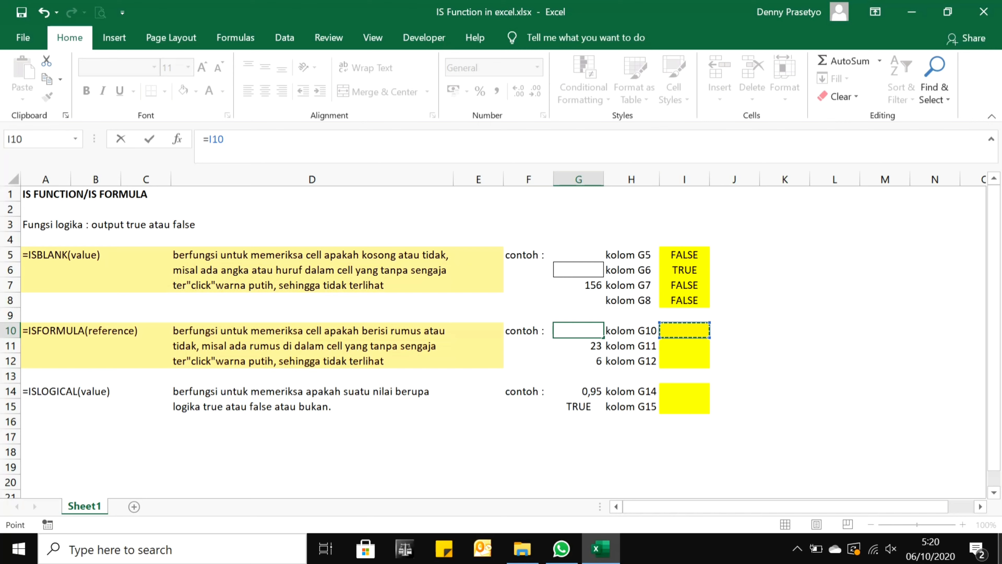
pyautogui.press('Escape')
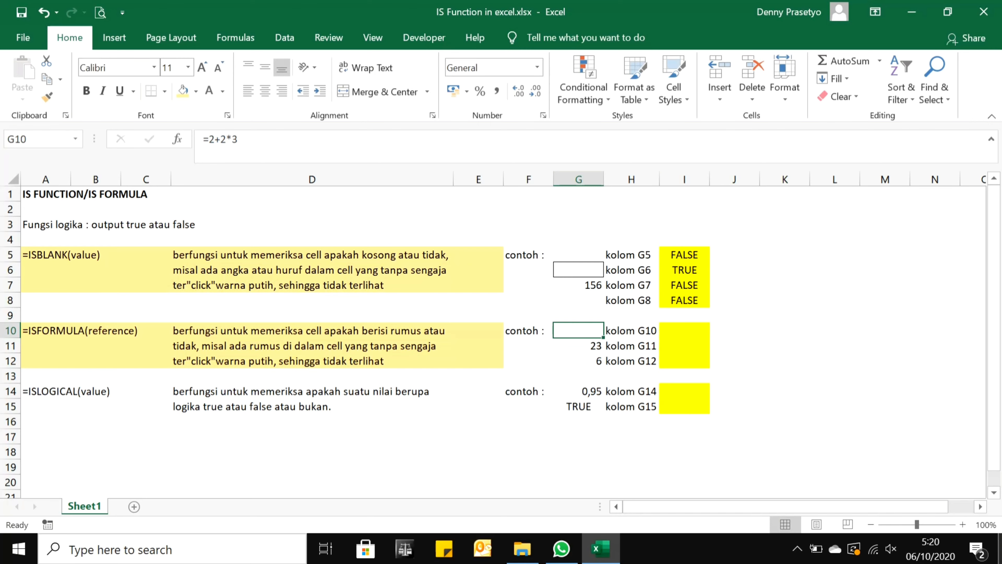
# Enter the formula =ISFORMULA(G10) in cell I10
pyautogui.click(681, 331)
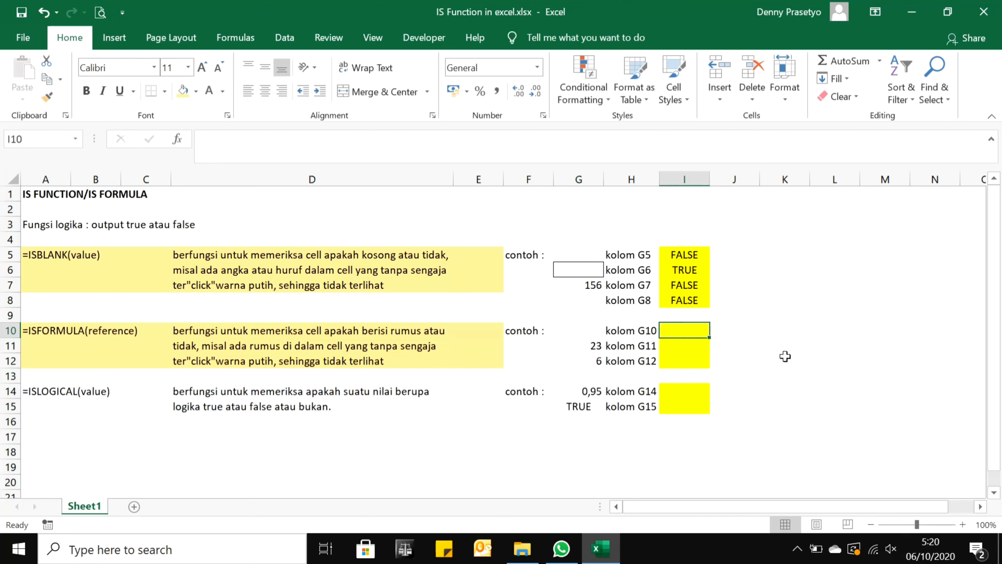
pyautogui.write('=isg')
pyautogui.press('BackSpace')
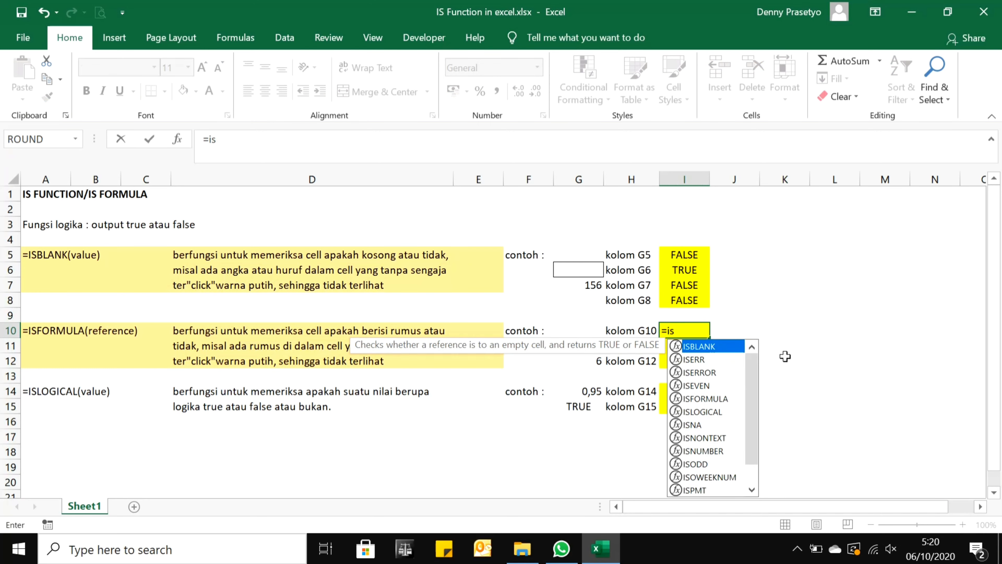
pyautogui.write('for j')
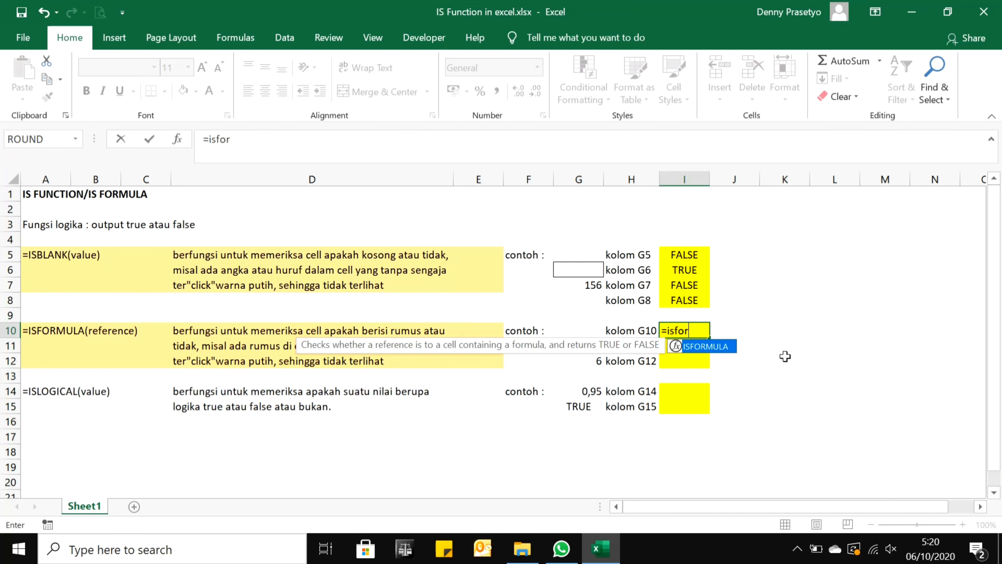
pyautogui.press('BackSpace')
pyautogui.press('BackSpace')
pyautogui.press('BackSpace')
pyautogui.write('rmula(')
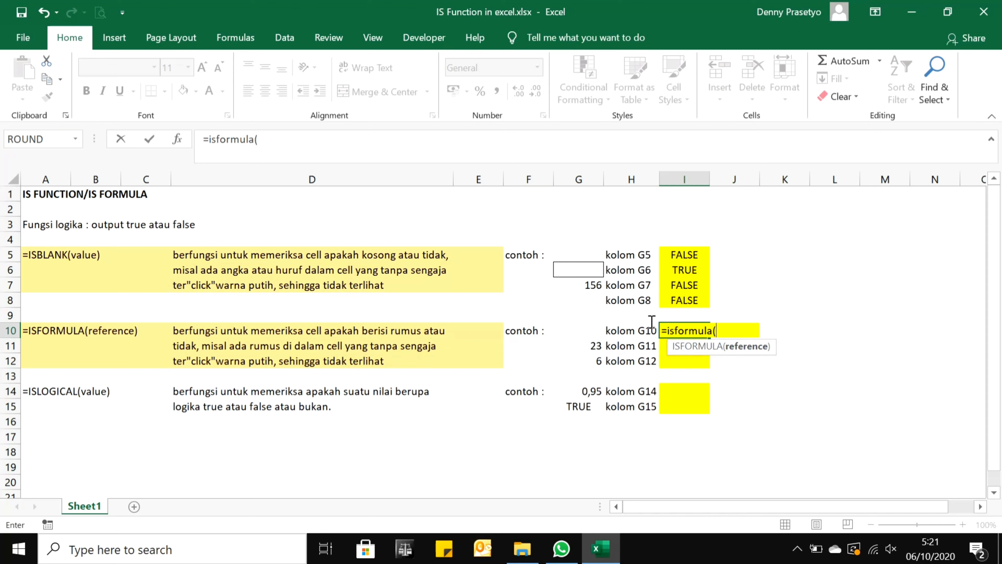
pyautogui.click(593, 329)
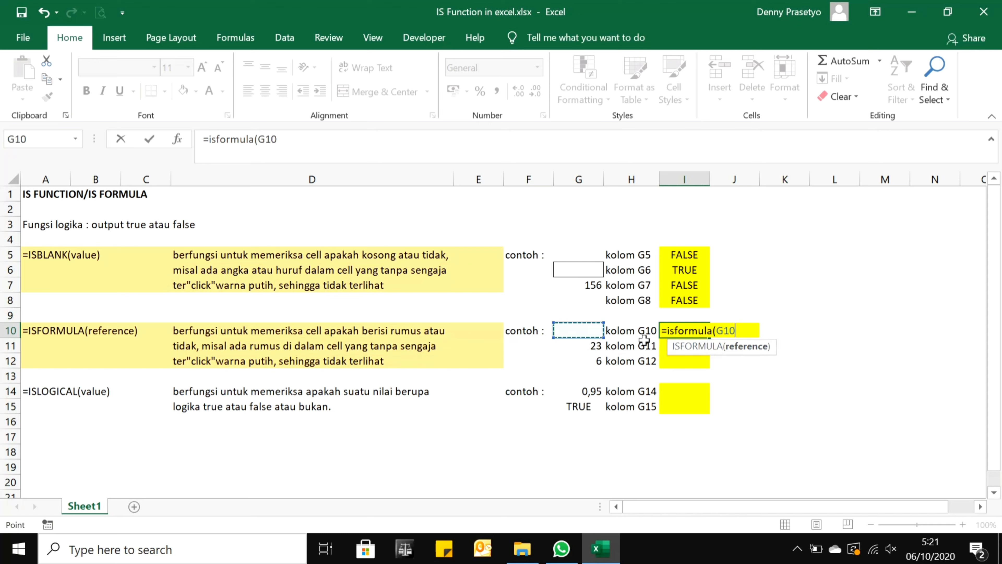
pyautogui.write(')')
pyautogui.press('Return')
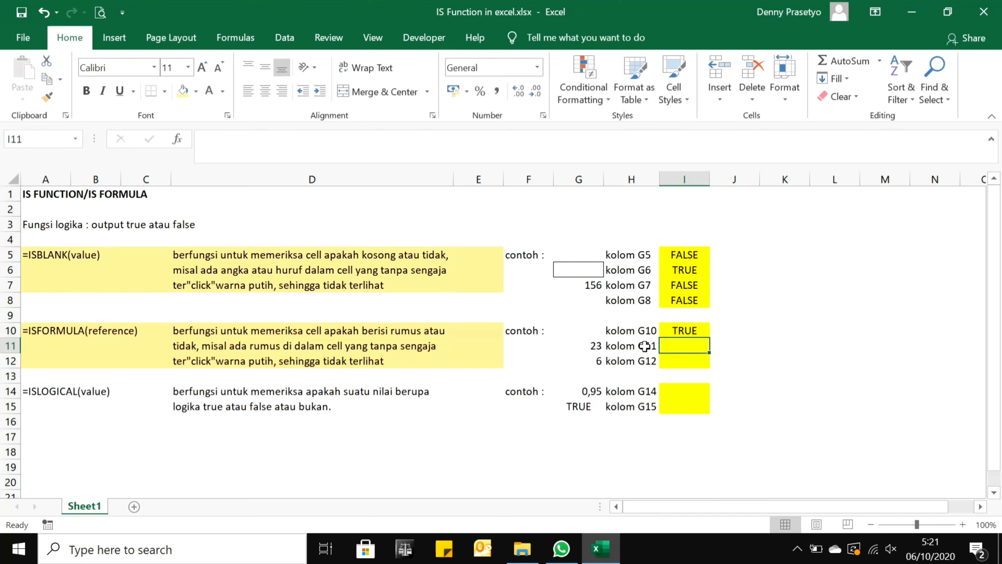
# Copy the ISFORMULA formula from I10 into I11:I12 and compare the results with the contents of G11 and G12
pyautogui.press('Up')
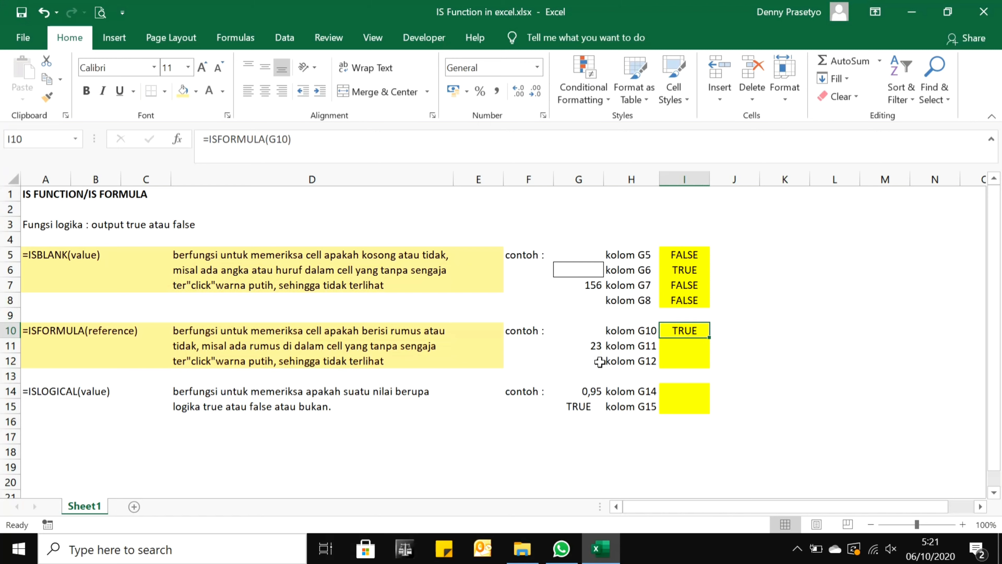
pyautogui.click(594, 328)
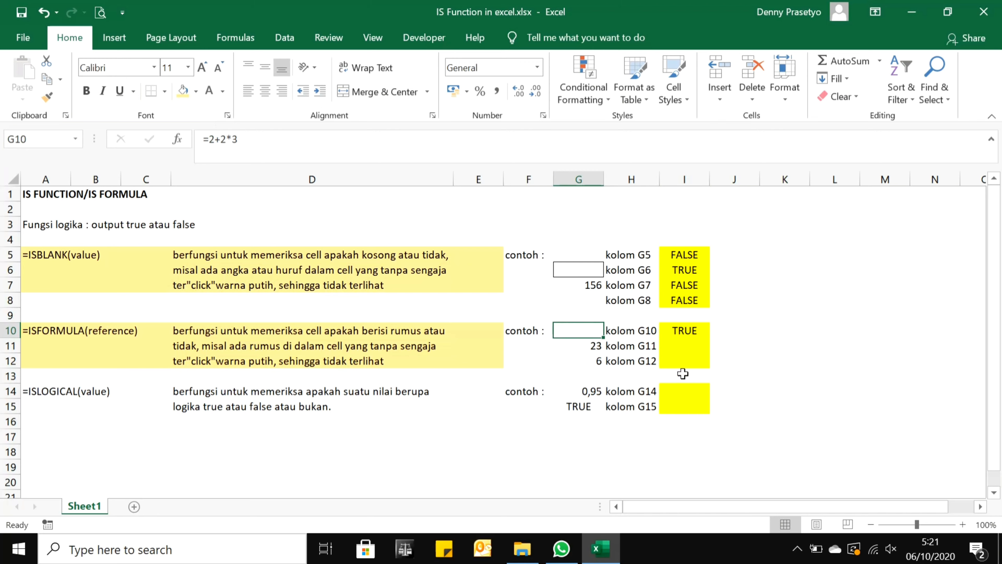
pyautogui.click(696, 331)
pyautogui.hotkey('ctrl', 'c')
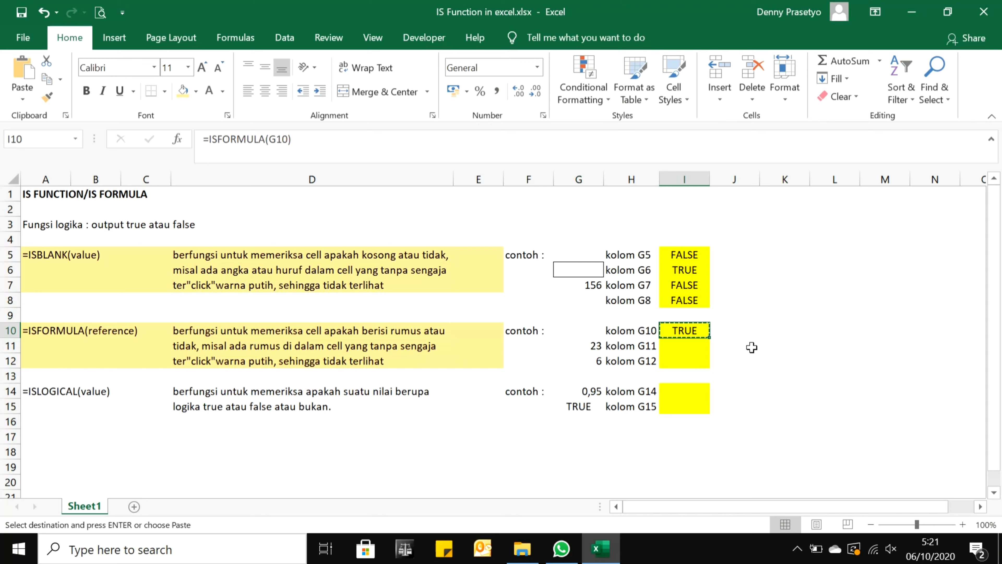
pyautogui.press('Down')
pyautogui.hotkey('shift', 'Down')
pyautogui.press('Return')
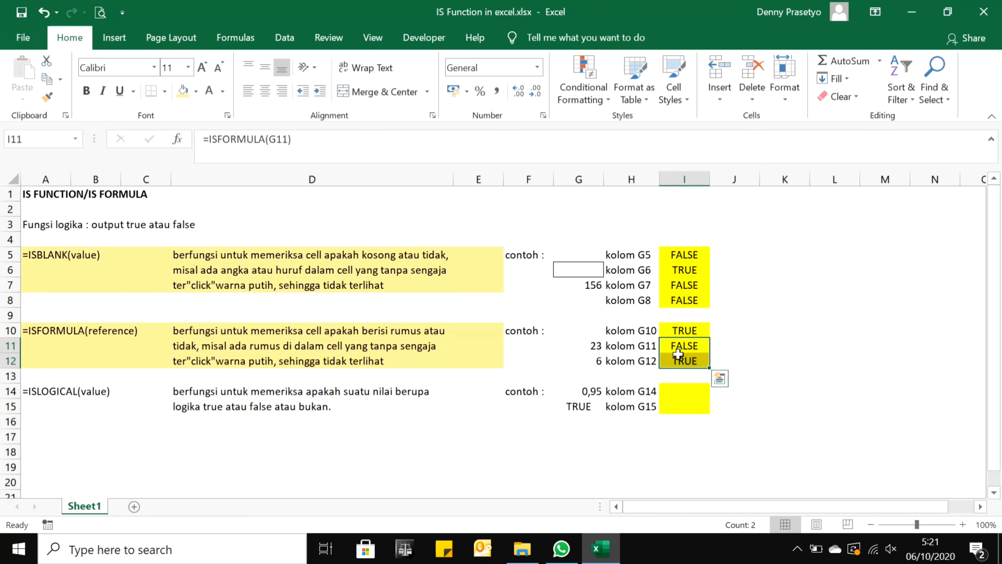
pyautogui.click(681, 346)
pyautogui.click(594, 344)
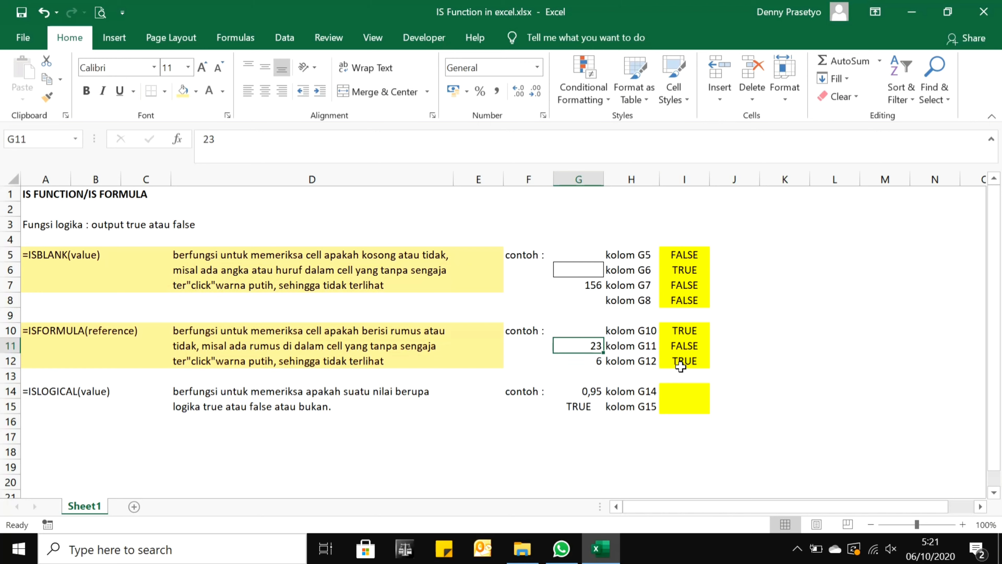
pyautogui.click(684, 360)
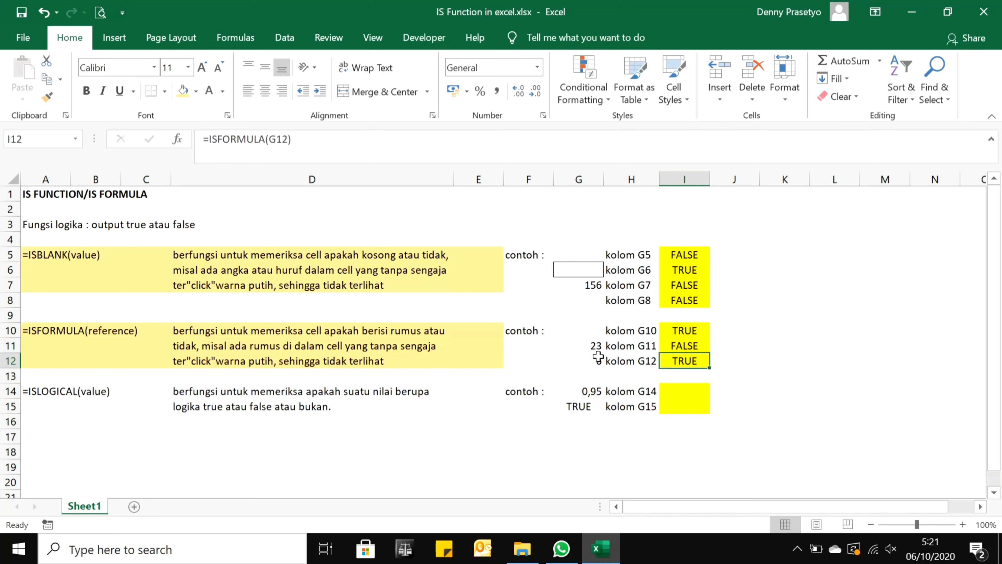
pyautogui.click(595, 366)
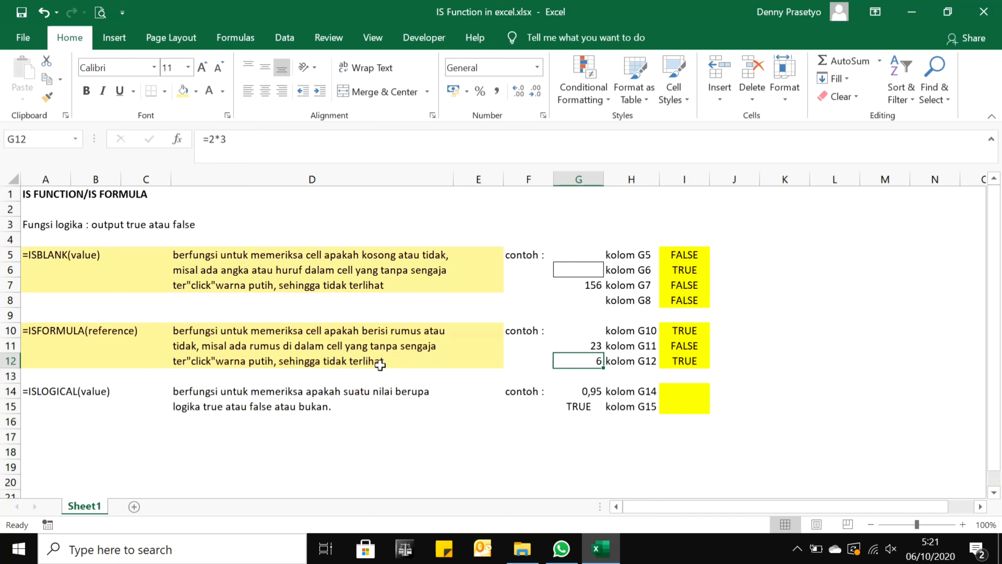
# Highlight the ISLOGICAL syntax and description block A14:E15 with the same light yellow fill as the blocks above
pyautogui.moveTo(61, 390); pyautogui.dragTo(459, 403)
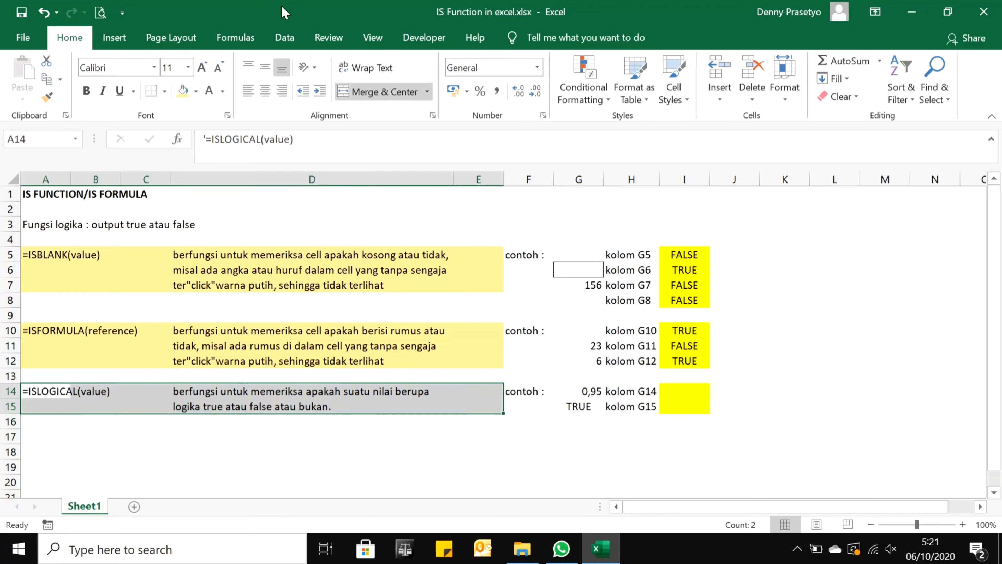
pyautogui.click(181, 99)
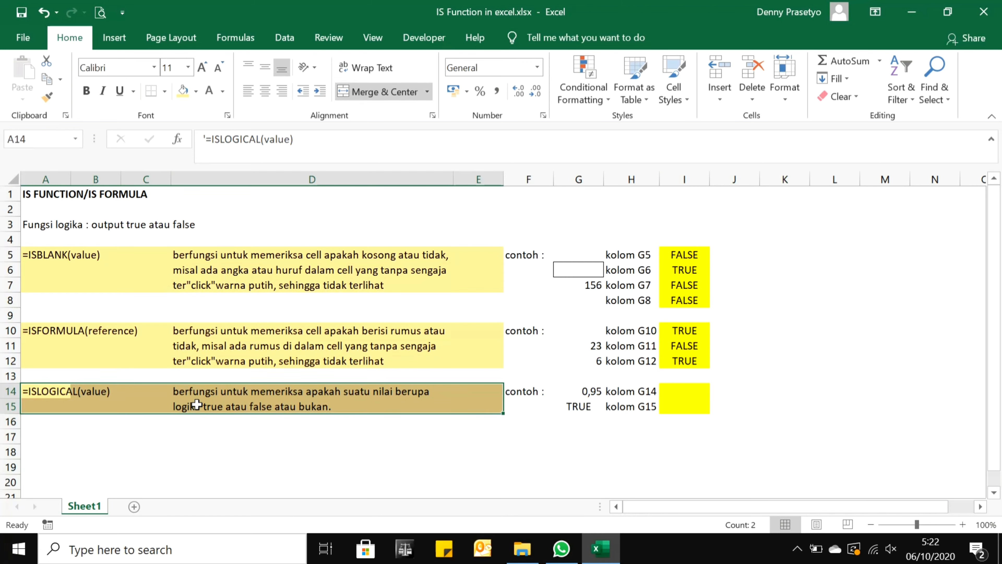
# Read the ISLOGICAL description in cell D14 and inspect the formula behind example cell G14
pyautogui.click(205, 394)
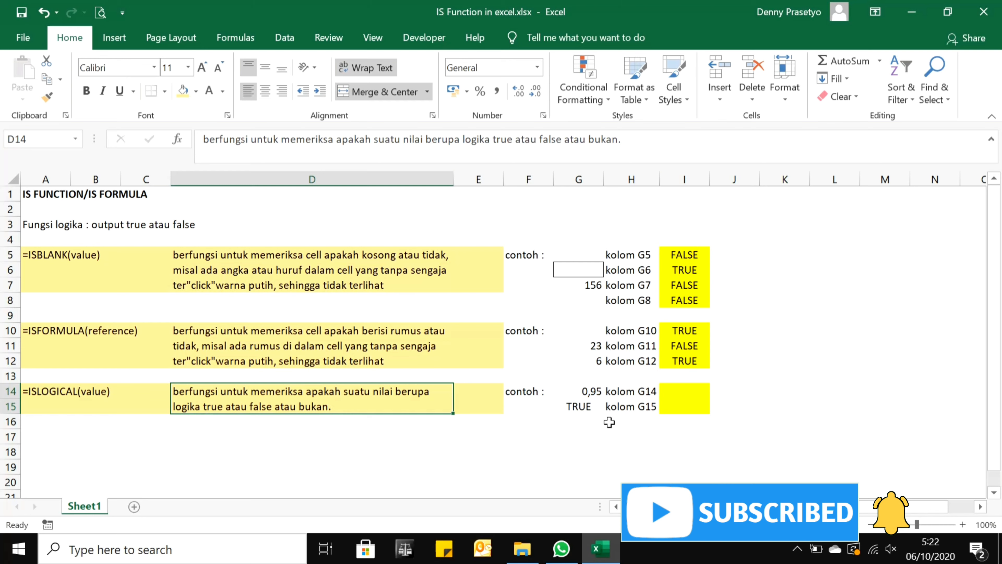
pyautogui.press('Right')
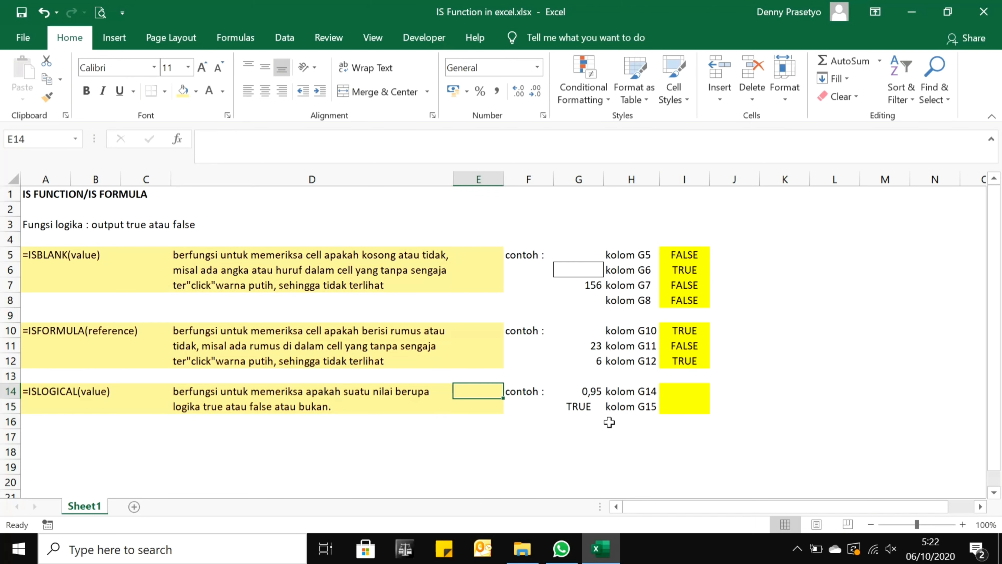
pyautogui.press('Right')
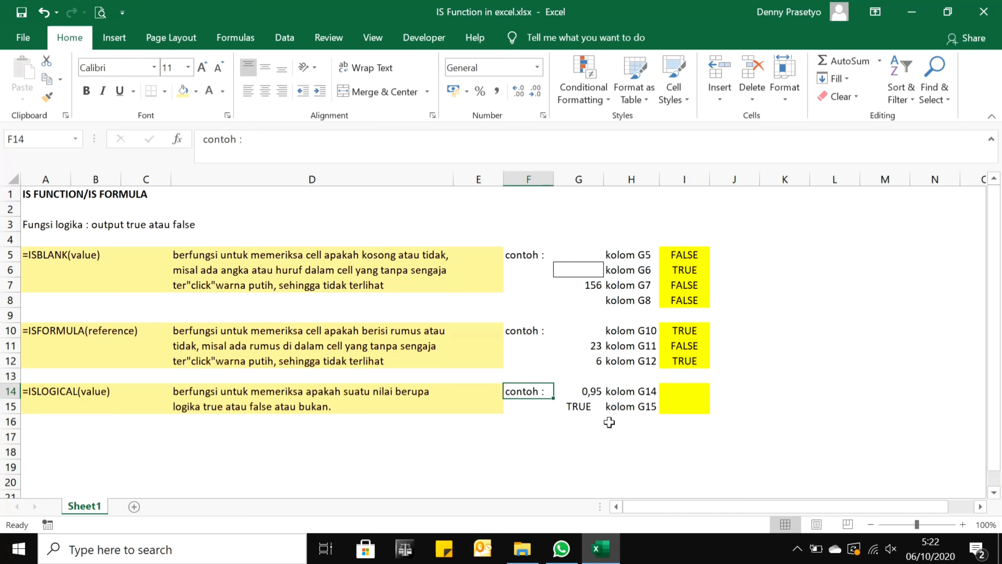
pyautogui.press('Right')
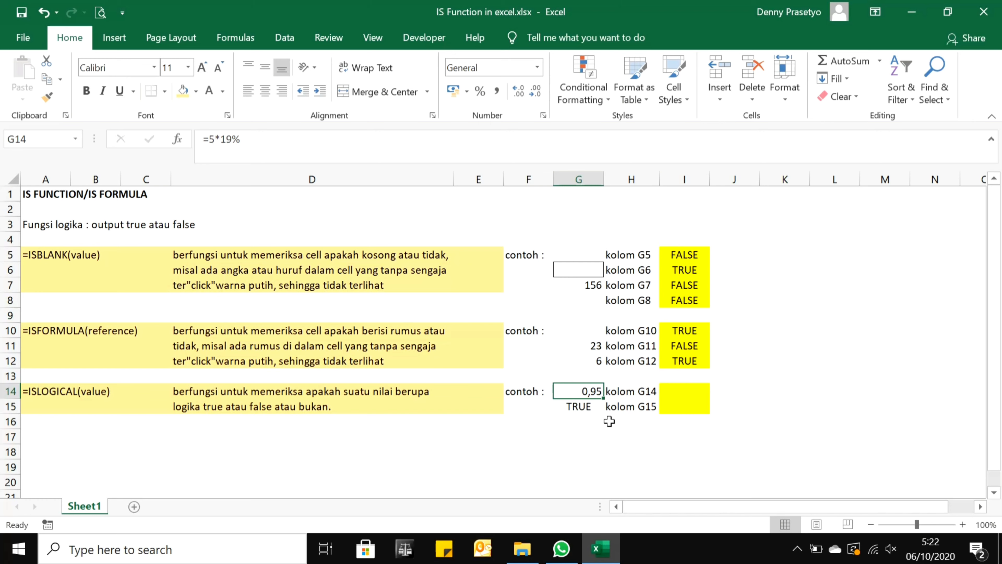
pyautogui.click(255, 137)
pyautogui.hotkey('shift', 'Left')
pyautogui.hotkey('shift', 'Left')
pyautogui.hotkey('shift', 'Left')
pyautogui.hotkey('shift', 'Left')
pyautogui.hotkey('shift', 'Left')
pyautogui.hotkey('shift', 'Left')
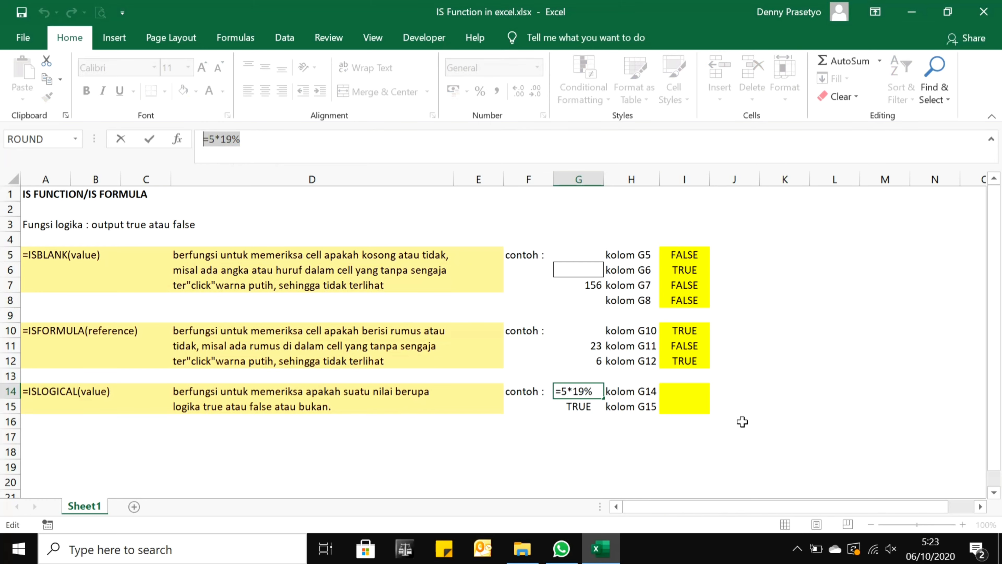
pyautogui.write('=')
pyautogui.click(762, 335)
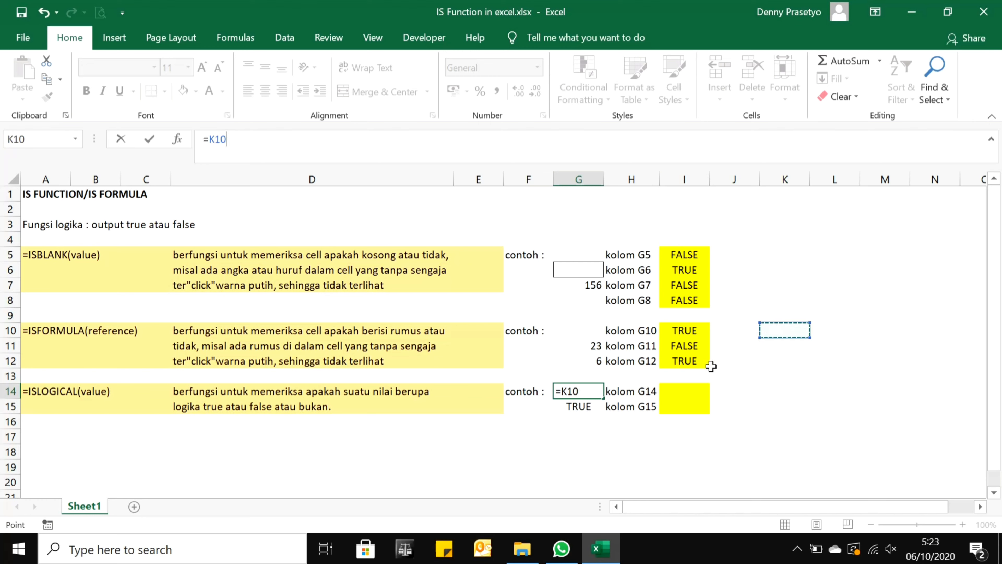
pyautogui.press('Escape')
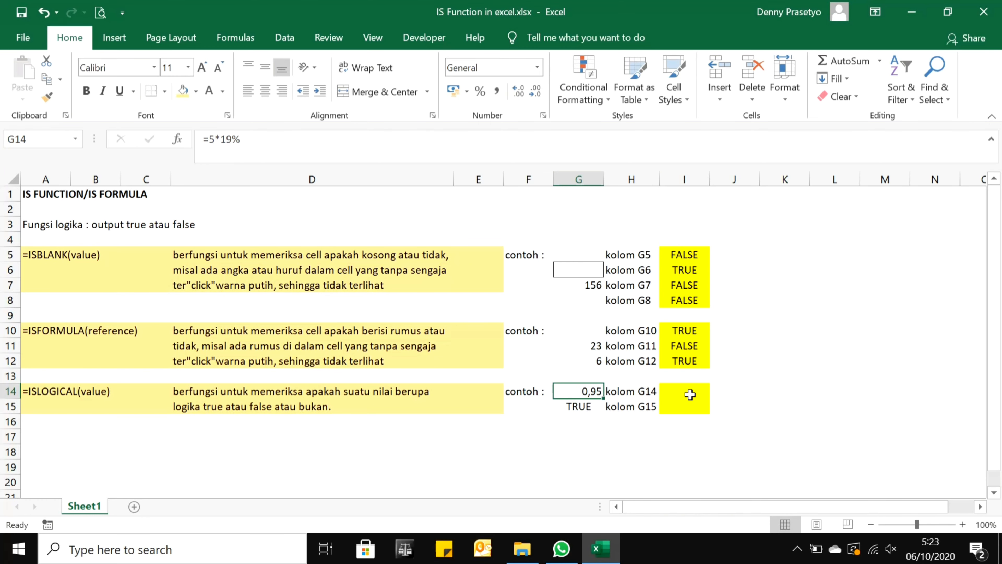
# Enter the formula =ISLOGICAL(G14) in cell I14
pyautogui.click(690, 395)
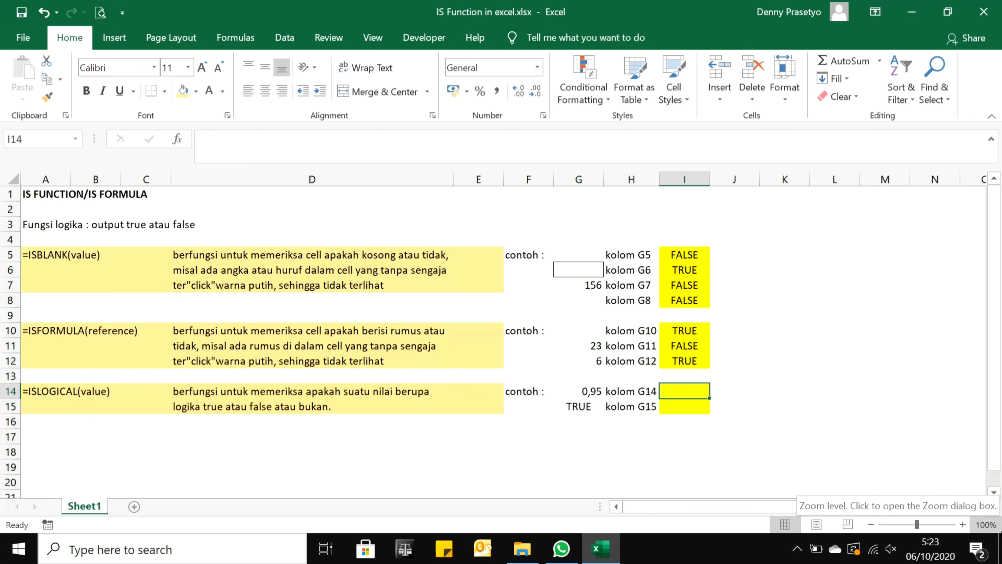
pyautogui.write('=islo')
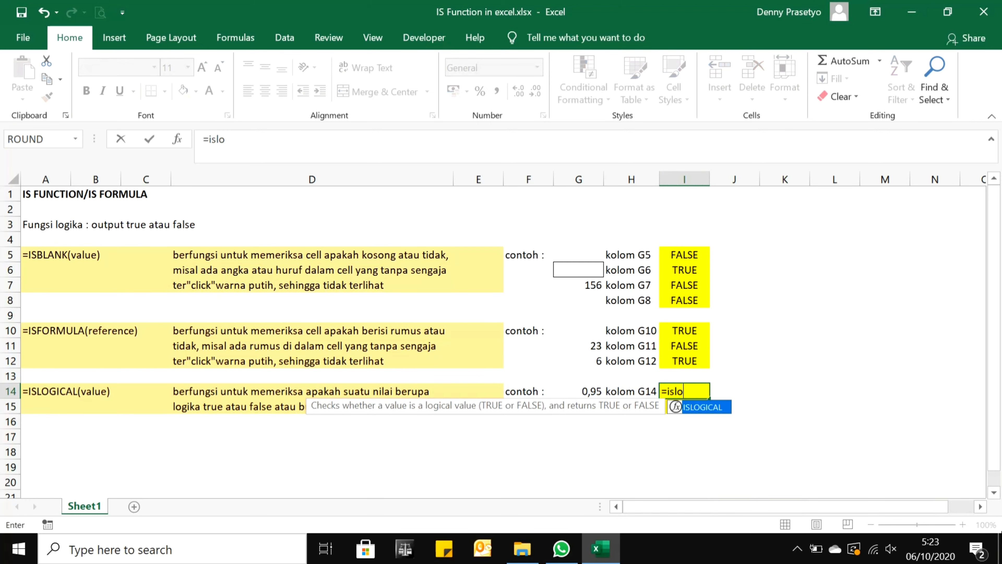
pyautogui.write('gical(')
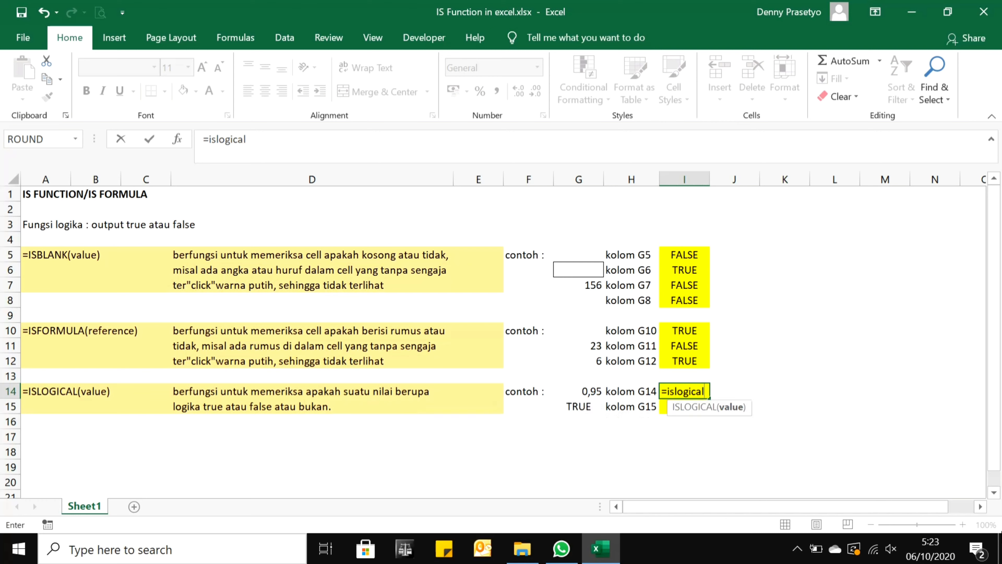
pyautogui.press('Left')
pyautogui.press('Left')
pyautogui.write(')')
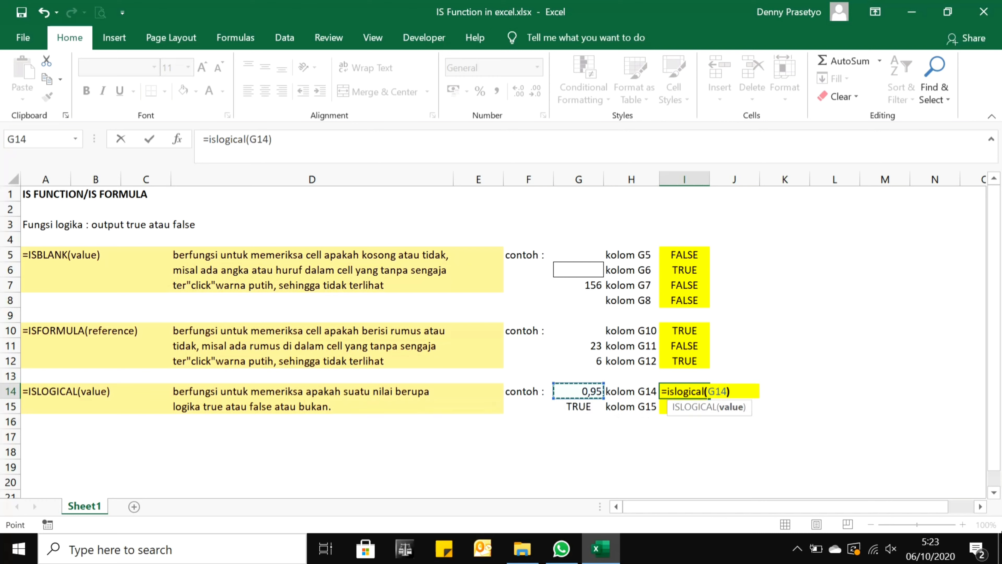
pyautogui.press('Return')
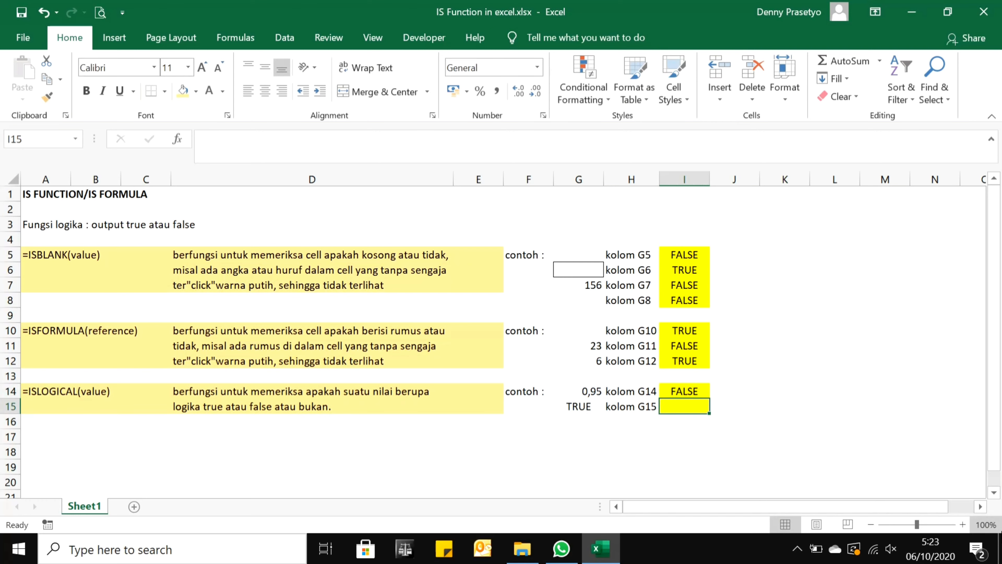
# Check cell G14 against the ISLOGICAL result, and copy the formula from I14 into I15
pyautogui.press('Up')
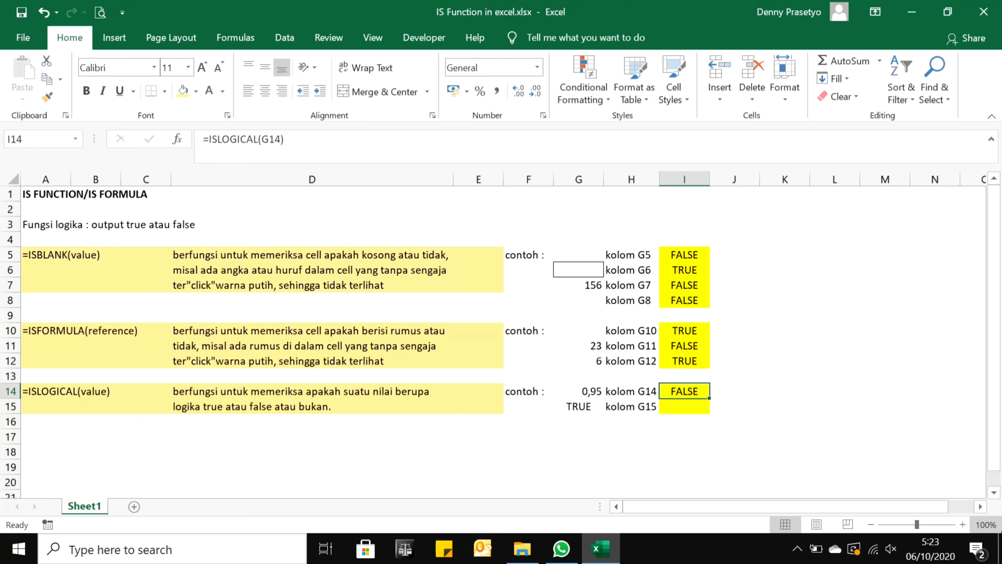
pyautogui.press('Left')
pyautogui.press('Left')
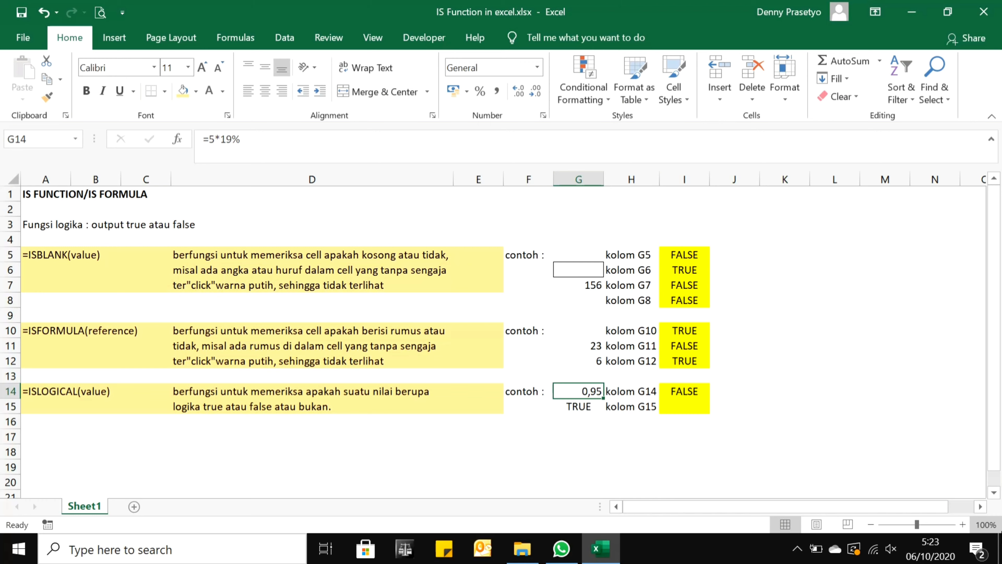
pyautogui.press('Right')
pyautogui.press('Right')
pyautogui.hotkey('ctrl', 'c')
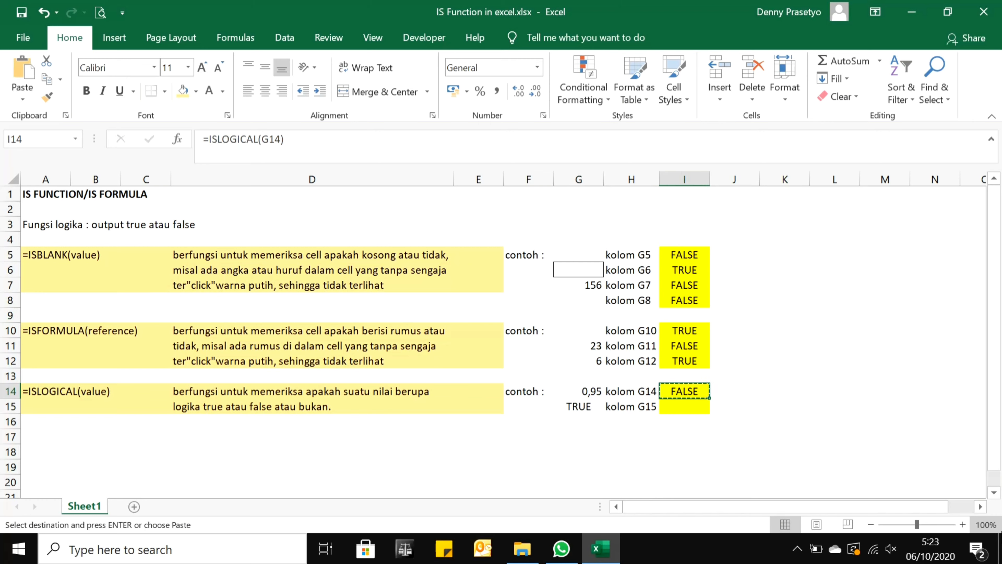
pyautogui.press('Down')
pyautogui.press('Return')
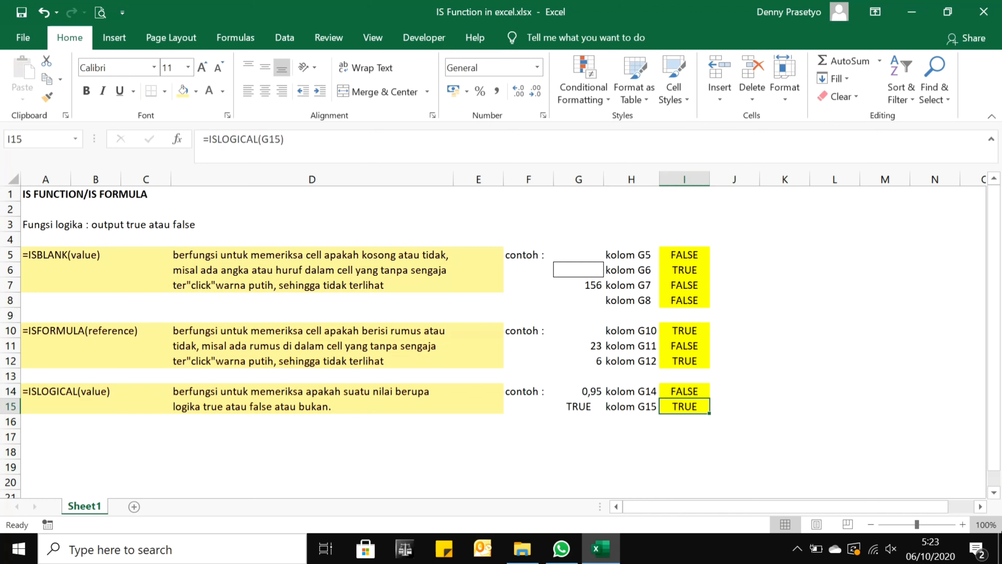
# Inspect the comparison formula in example cell G15, the cell J15 it refers to, and the ISLOGICAL formula in I15
pyautogui.press('Left')
pyautogui.press('Left')
pyautogui.press('Right')
pyautogui.press('Left')
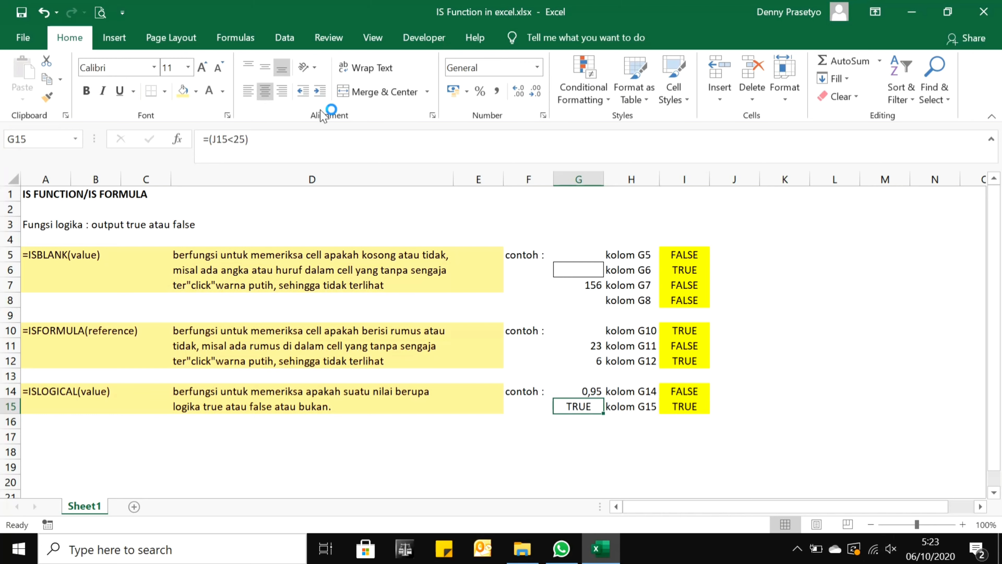
pyautogui.moveTo(253, 139); pyautogui.dragTo(203, 139)
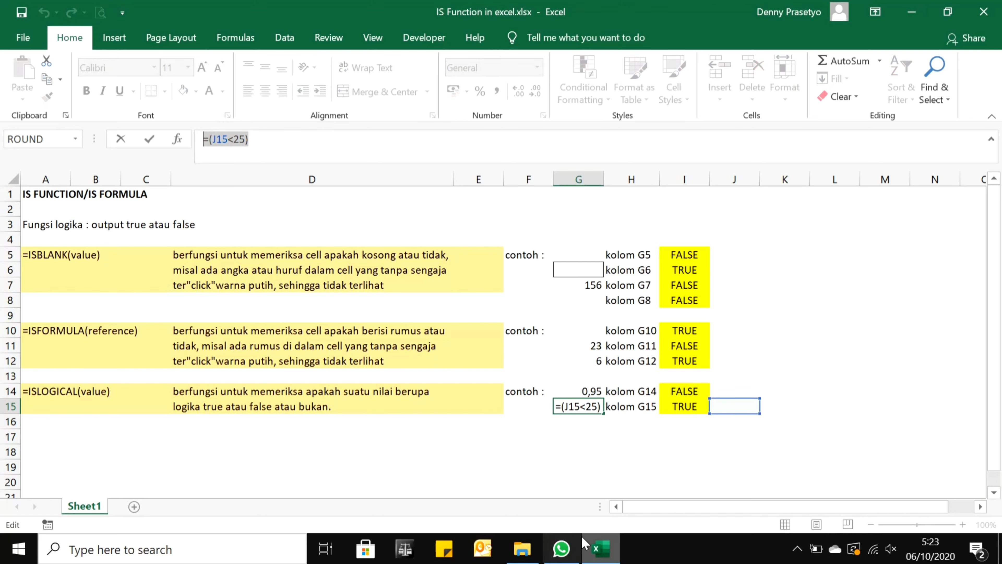
pyautogui.press('Escape')
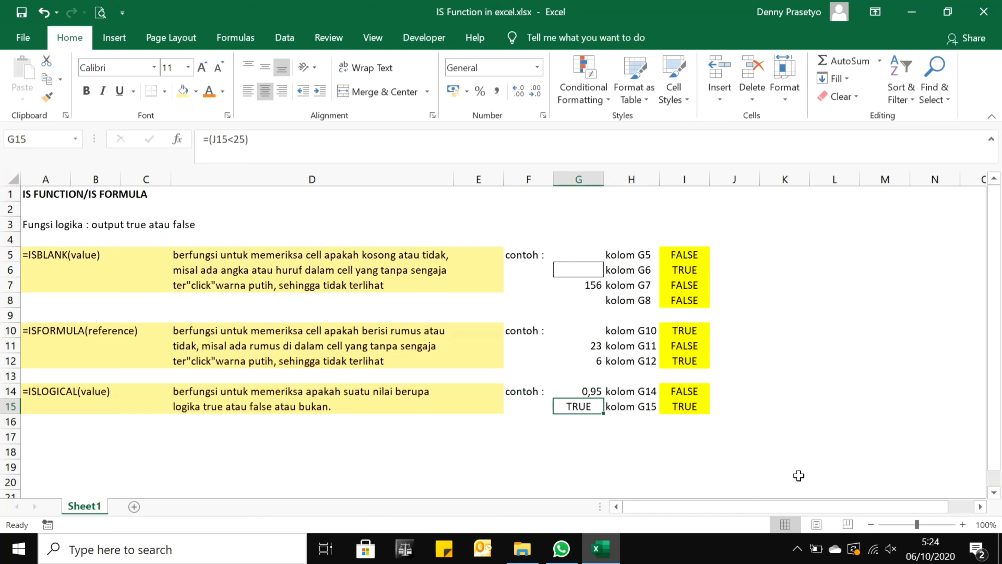
pyautogui.press('Right')
pyautogui.press('Right')
pyautogui.press('Right')
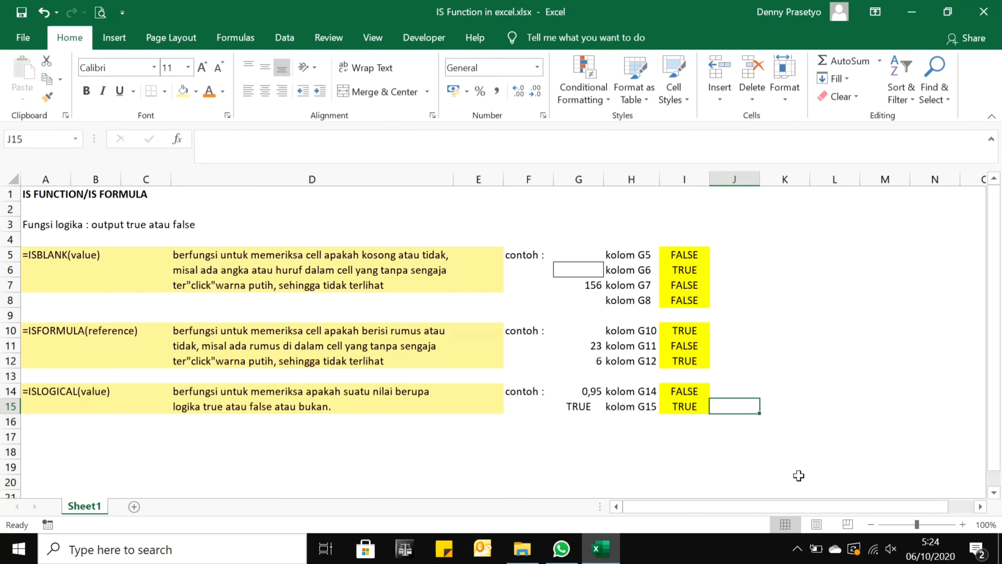
pyautogui.press('Left')
pyautogui.press('Left')
pyautogui.press('Left')
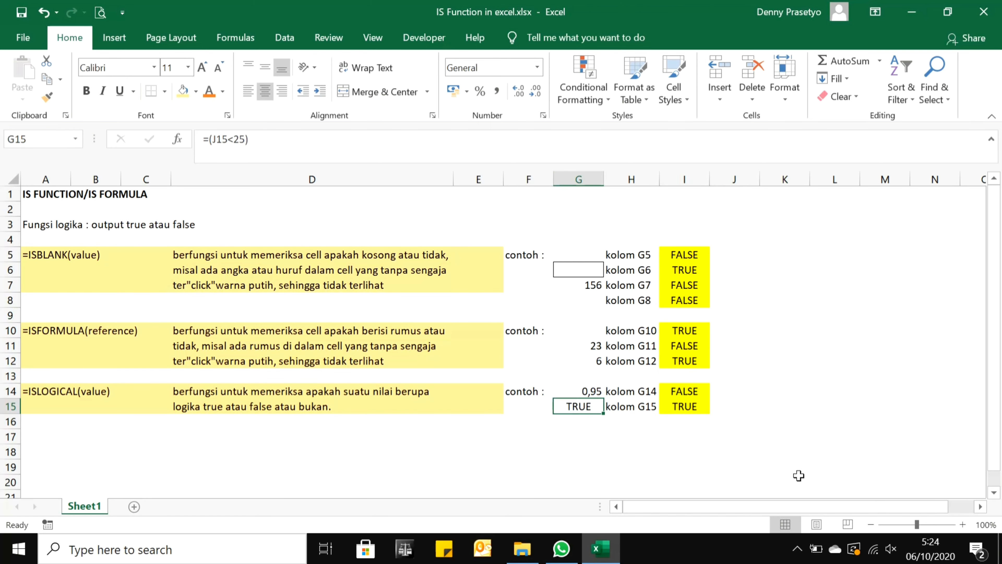
pyautogui.press('Right')
pyautogui.press('Right')
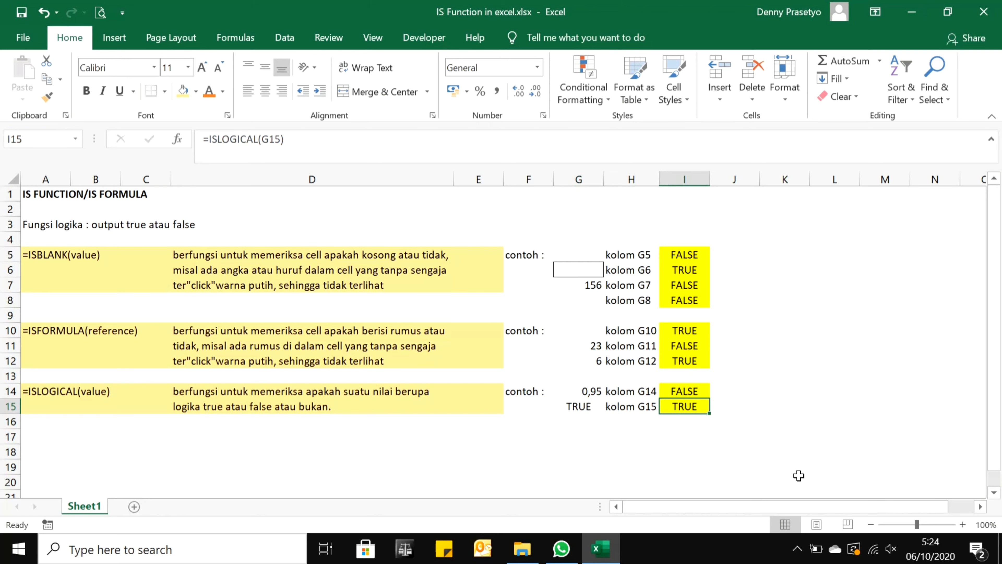
pyautogui.press('Left')
pyautogui.press('Left')
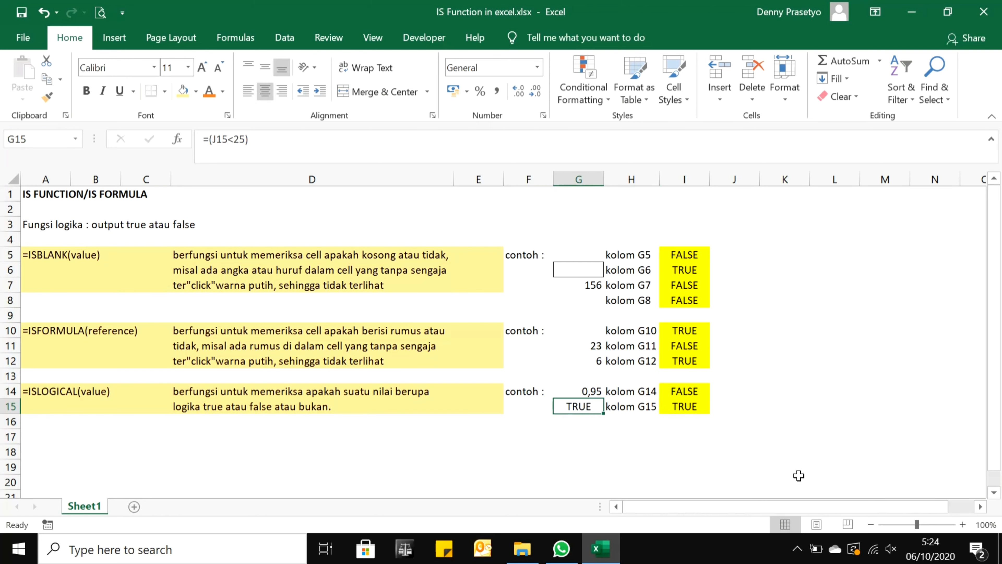
# Enter 26 in cell J15 to test the comparison in G15
pyautogui.press('Right')
pyautogui.press('Right')
pyautogui.press('Right')
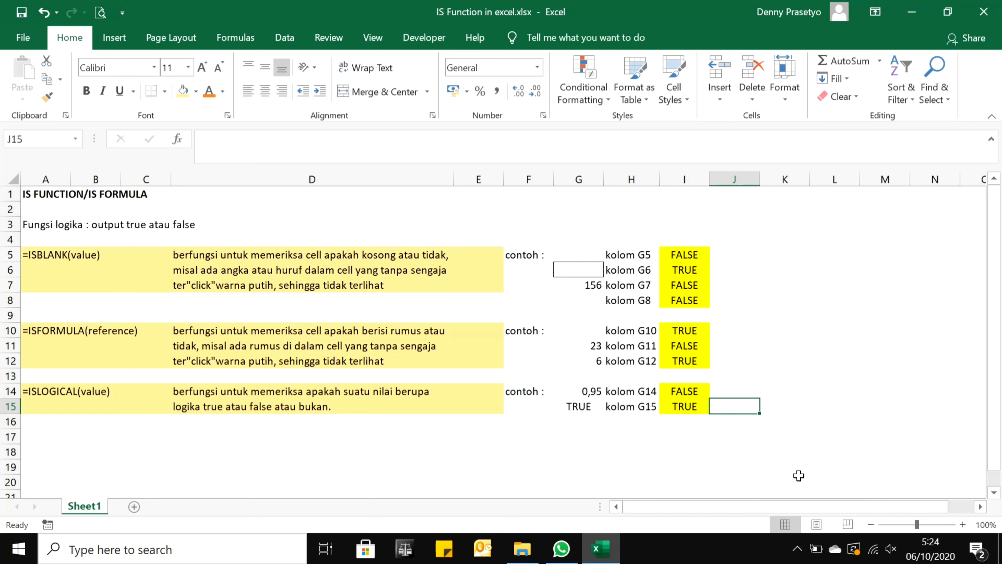
pyautogui.write('26')
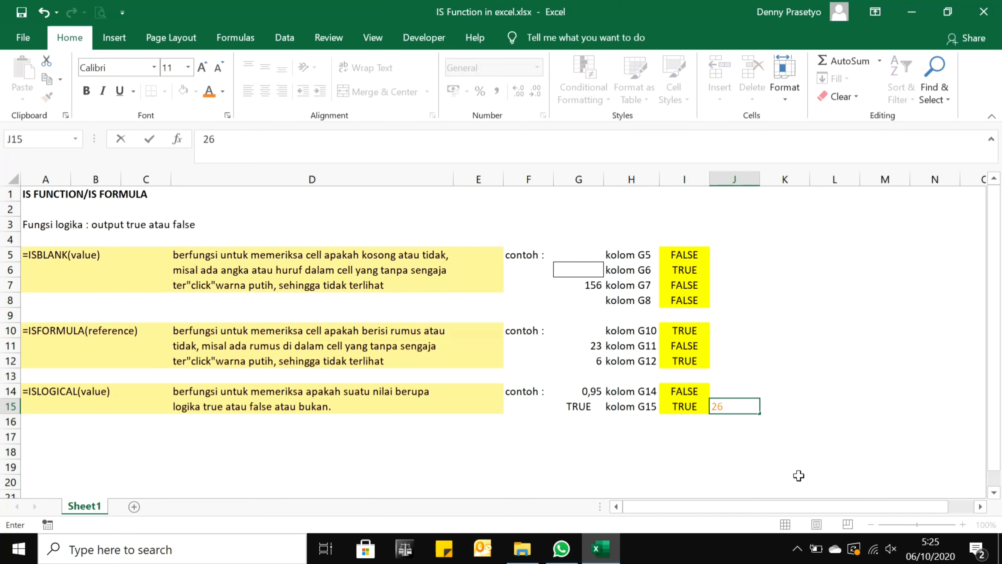
pyautogui.press('Return')
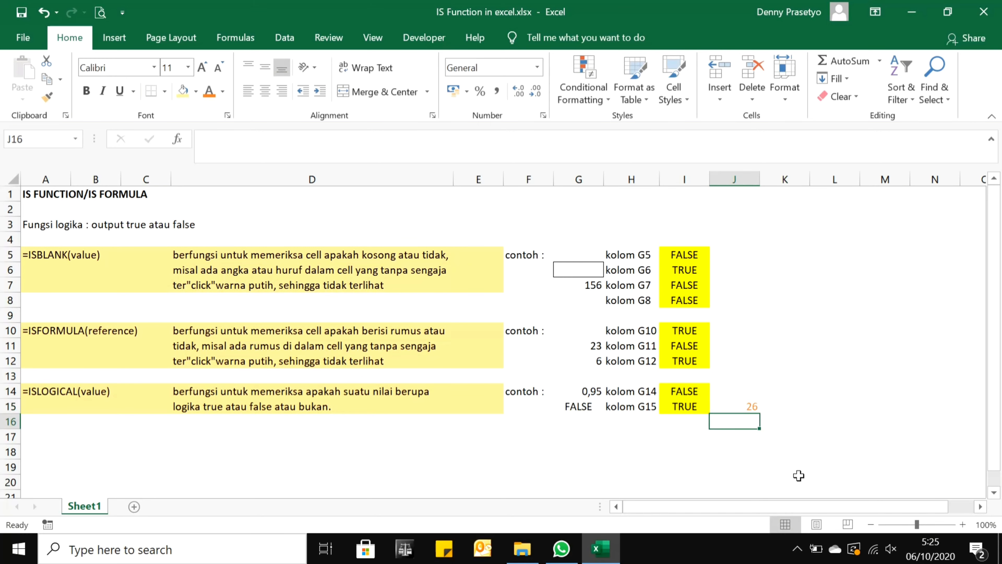
# Review how G15 and its ISLOGICAL check in I15 respond to the new value in J15
pyautogui.press('Up')
pyautogui.press('Left')
pyautogui.press('Left')
pyautogui.press('Left')
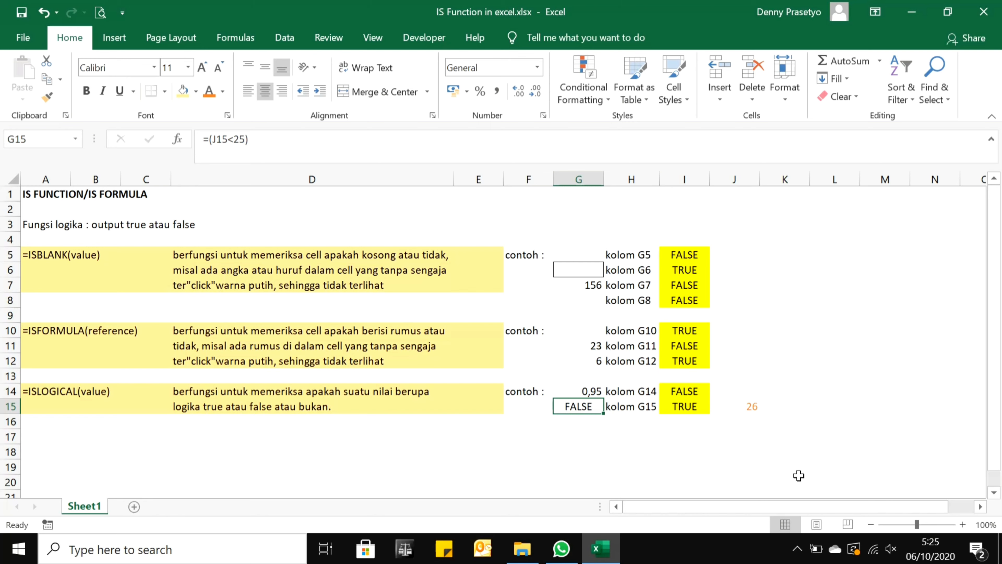
pyautogui.press('Up')
pyautogui.press('Down')
pyautogui.press('Right')
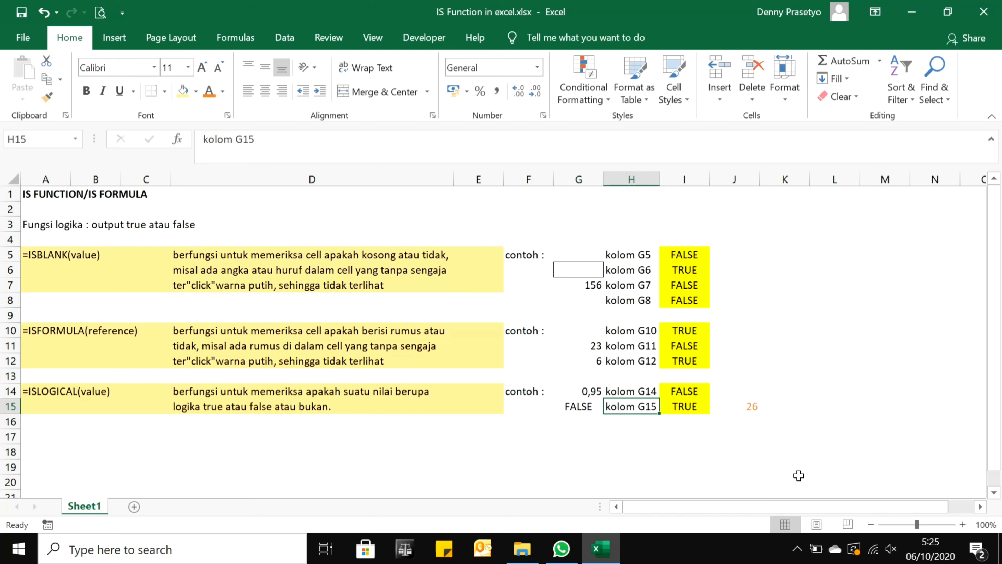
pyautogui.press('Right')
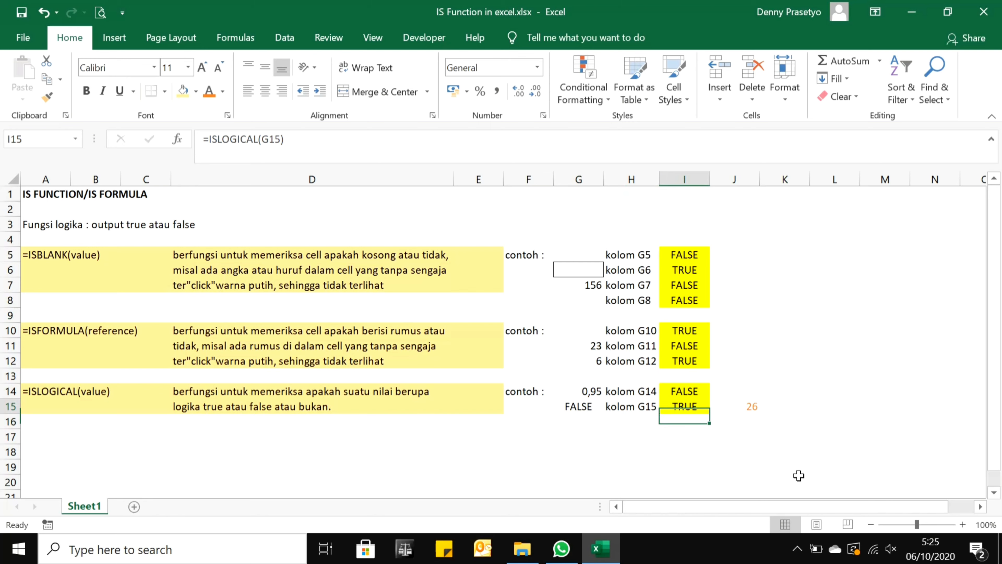
pyautogui.press('Left')
pyautogui.press('Left')
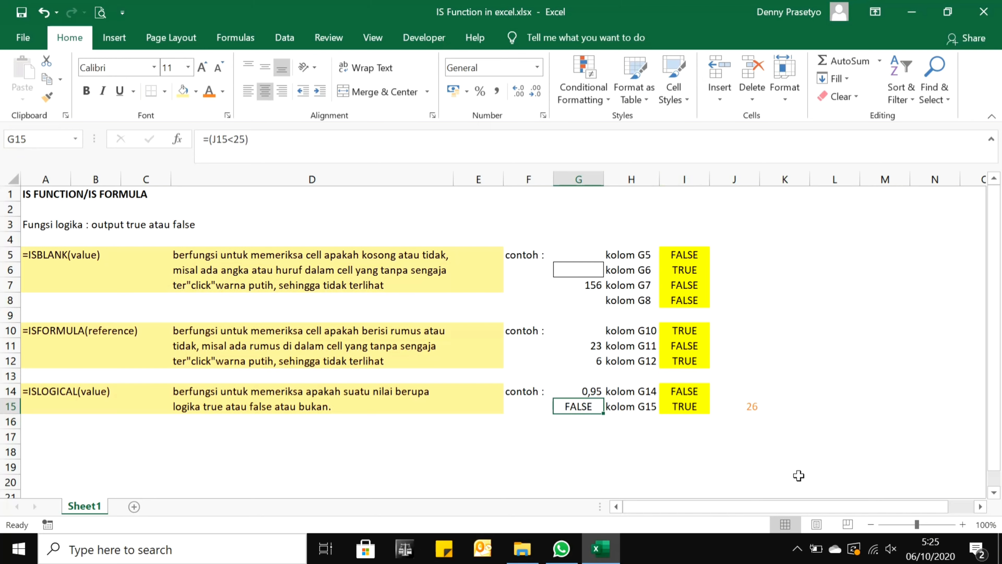
pyautogui.press('Right')
pyautogui.press('Right')
pyautogui.press('Right')
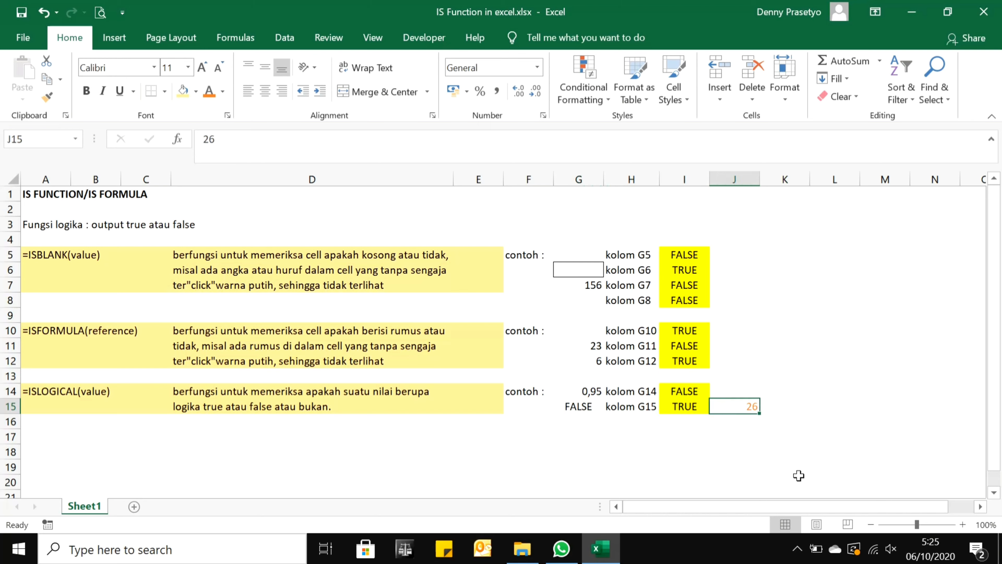